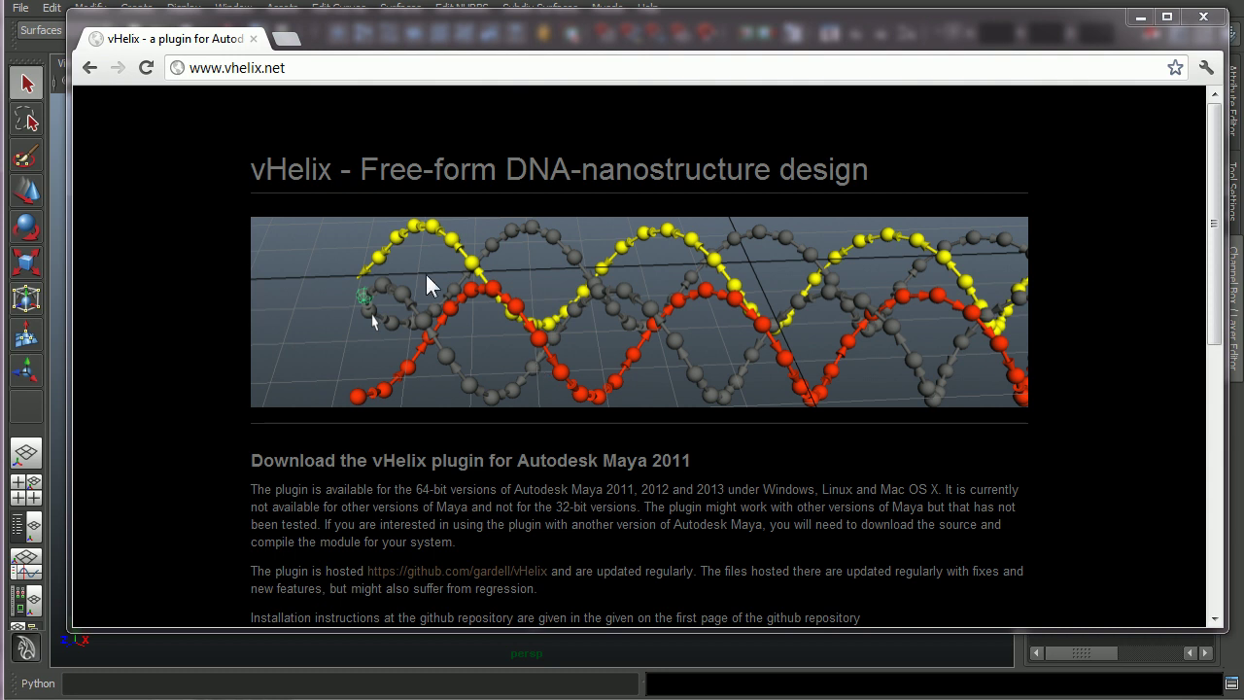
Download the Maya 2011 Windows x64 vHelix build (vHelix.mll) from the vHelix site
left_click(292, 70)
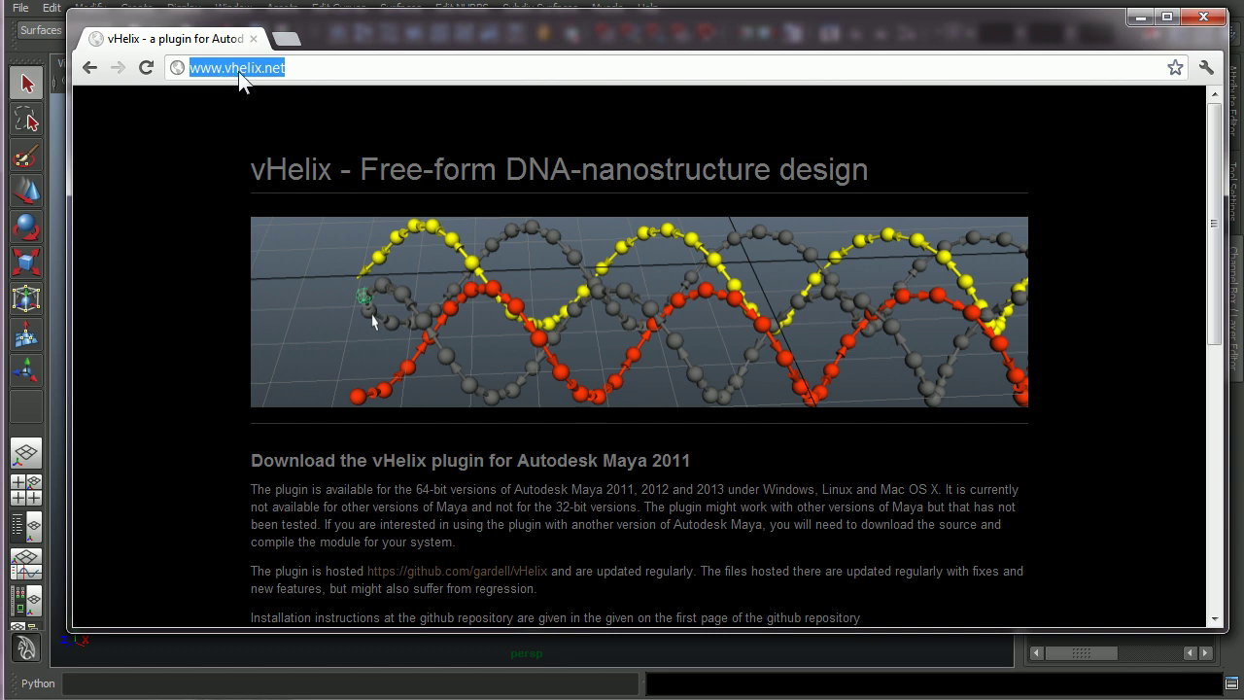
left_click(292, 70)
scroll(172, 402, "down", 5)
scroll(321, 345, "down", 1)
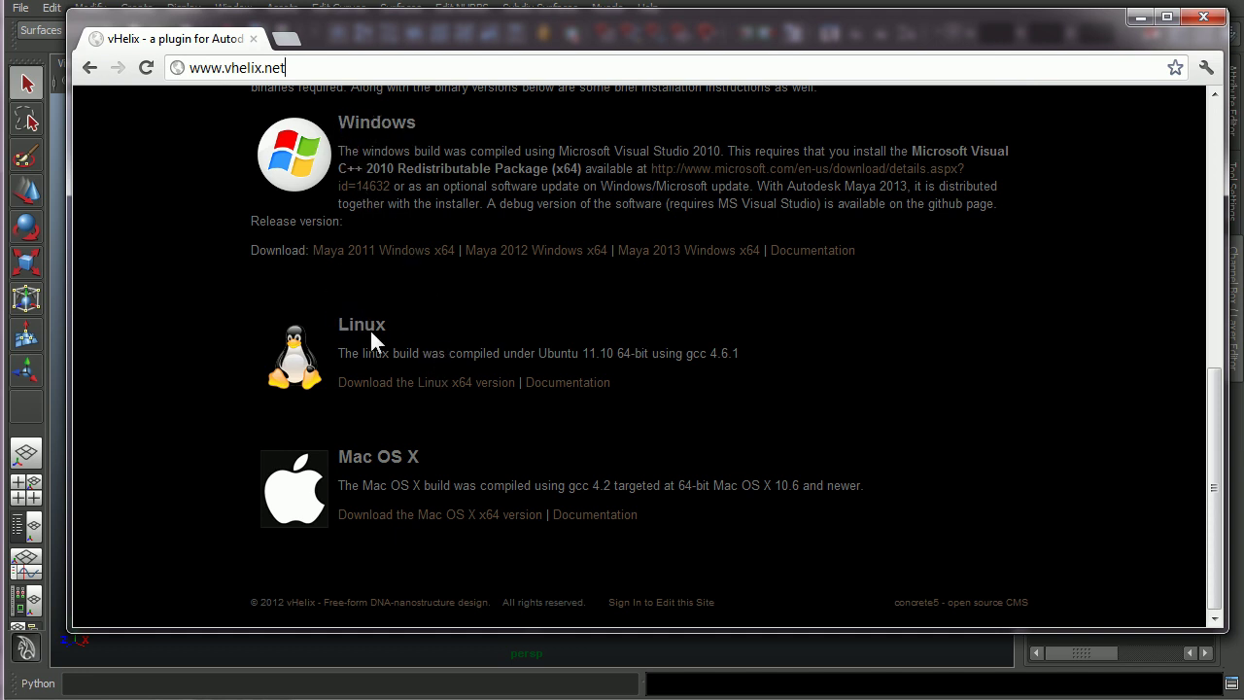
left_click(363, 249)
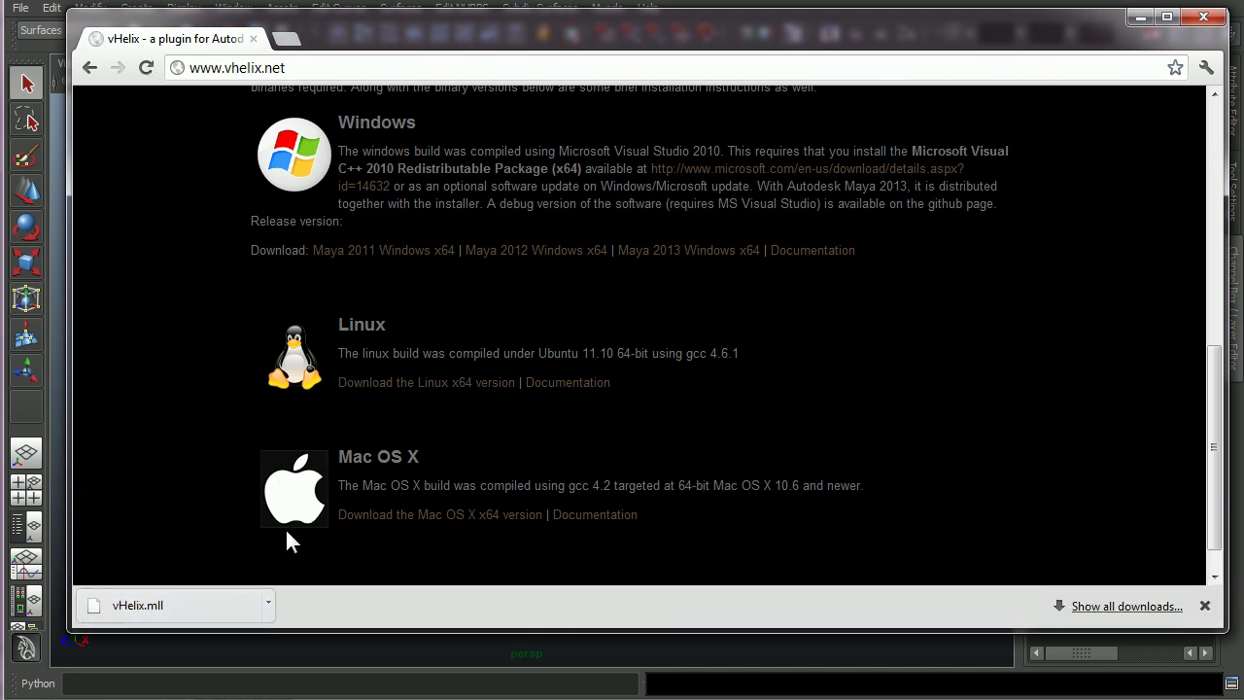
left_click(269, 605)
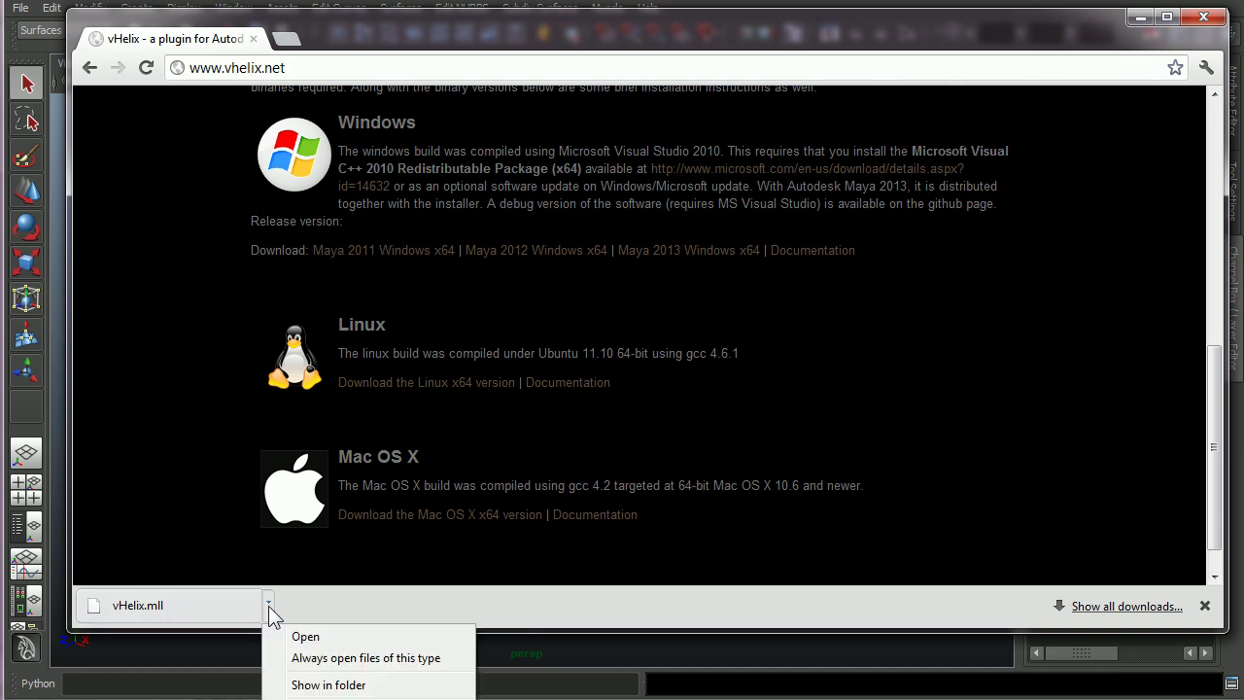
left_click(327, 686)
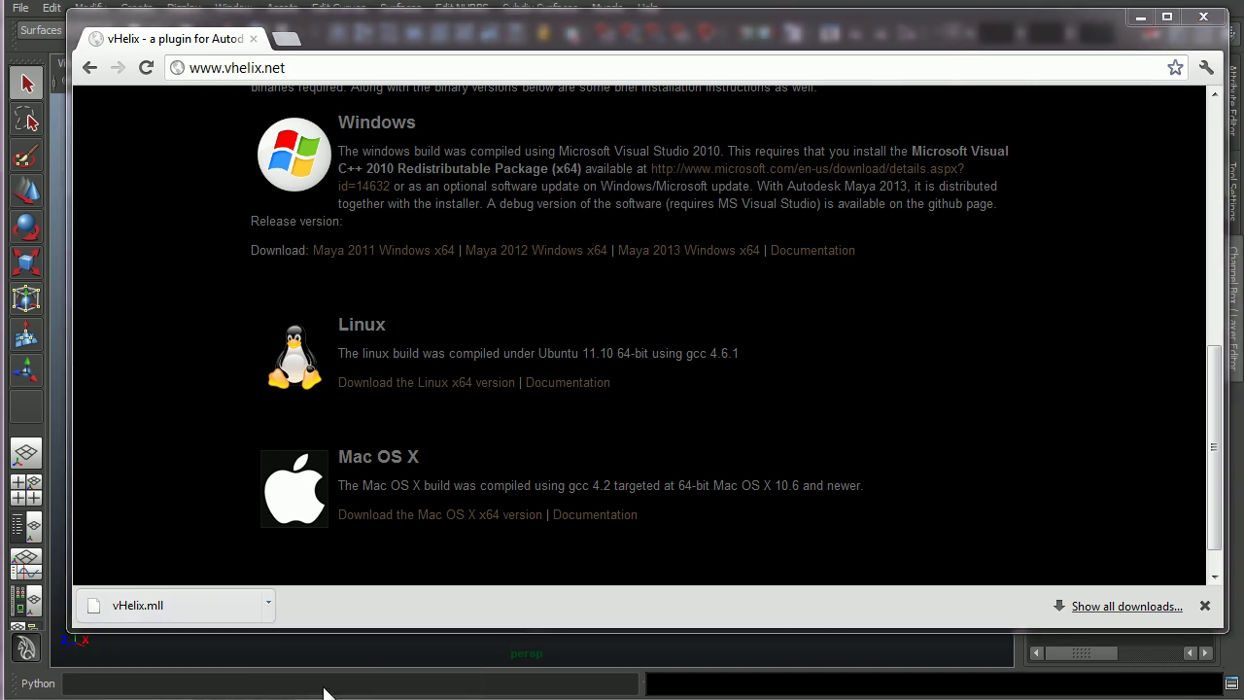
left_click(516, 78)
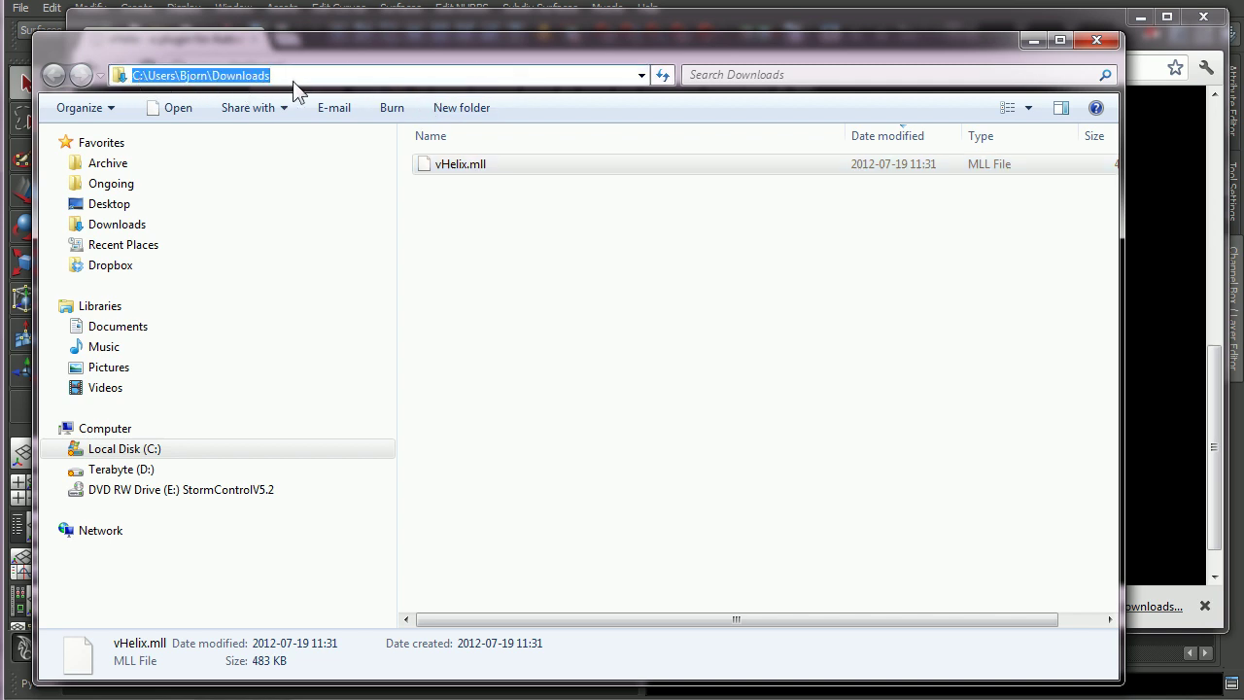
left_click(466, 172)
left_click(1097, 41)
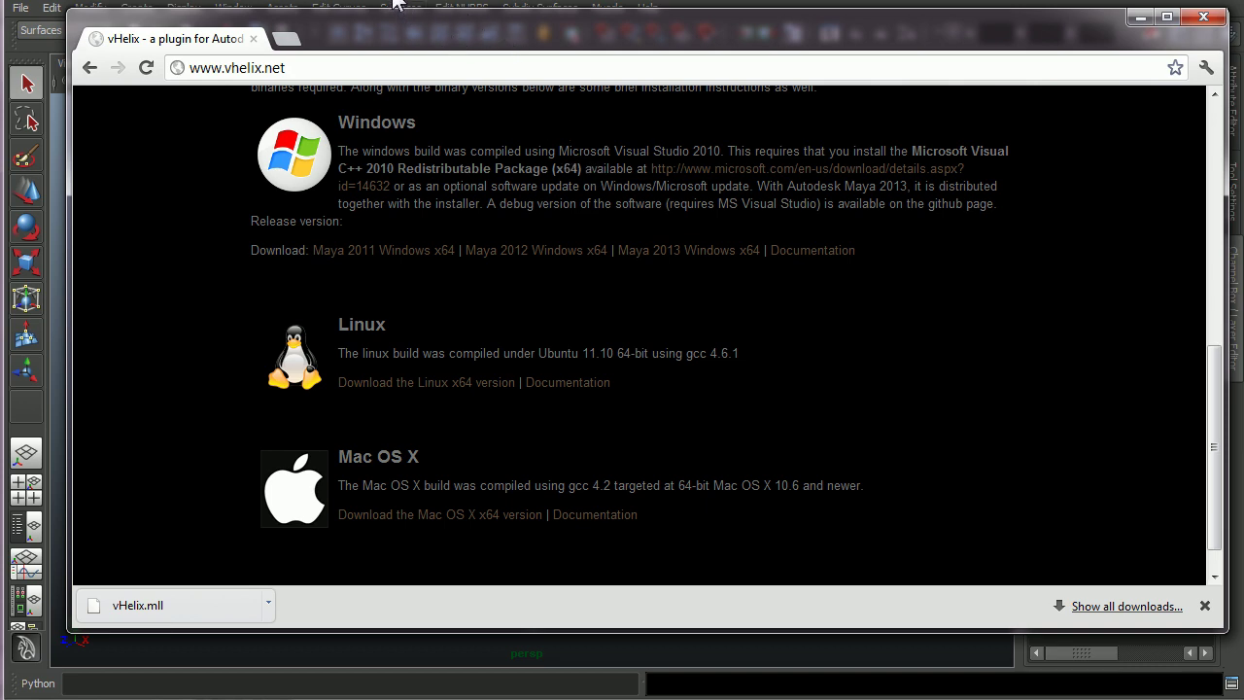
Bring the empty Maya scene to the front and go to Window > Settings/Preferences
left_click(55, 140)
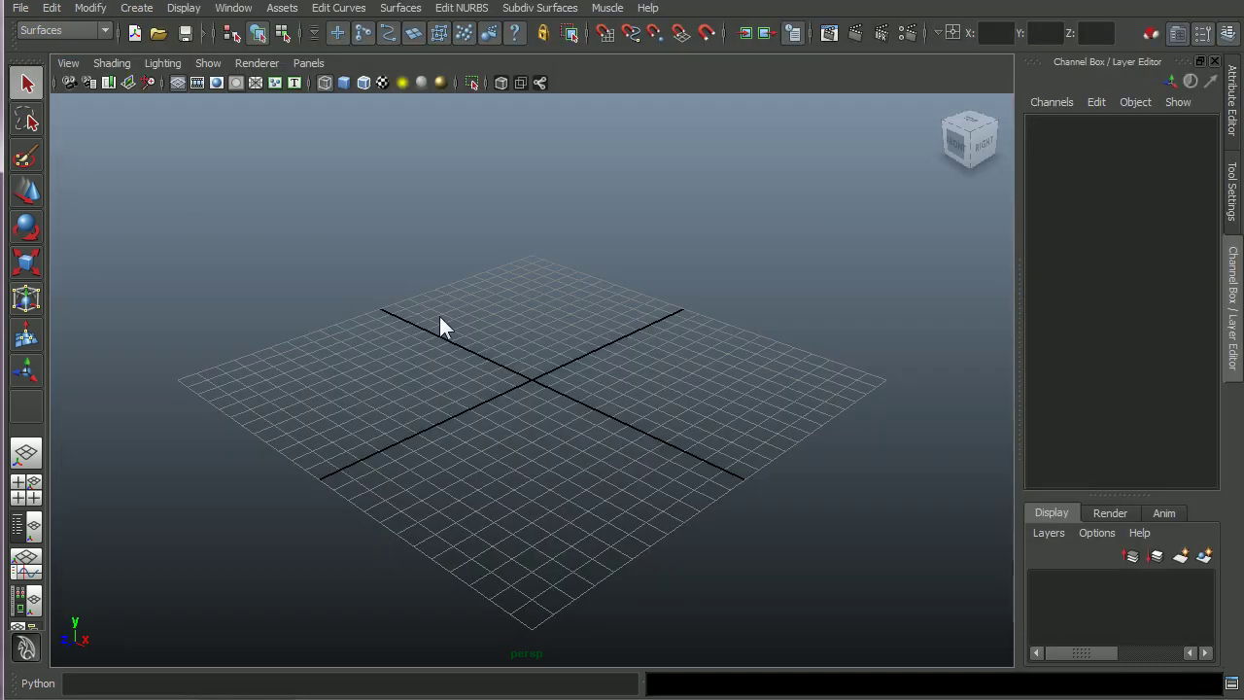
left_click(236, 12)
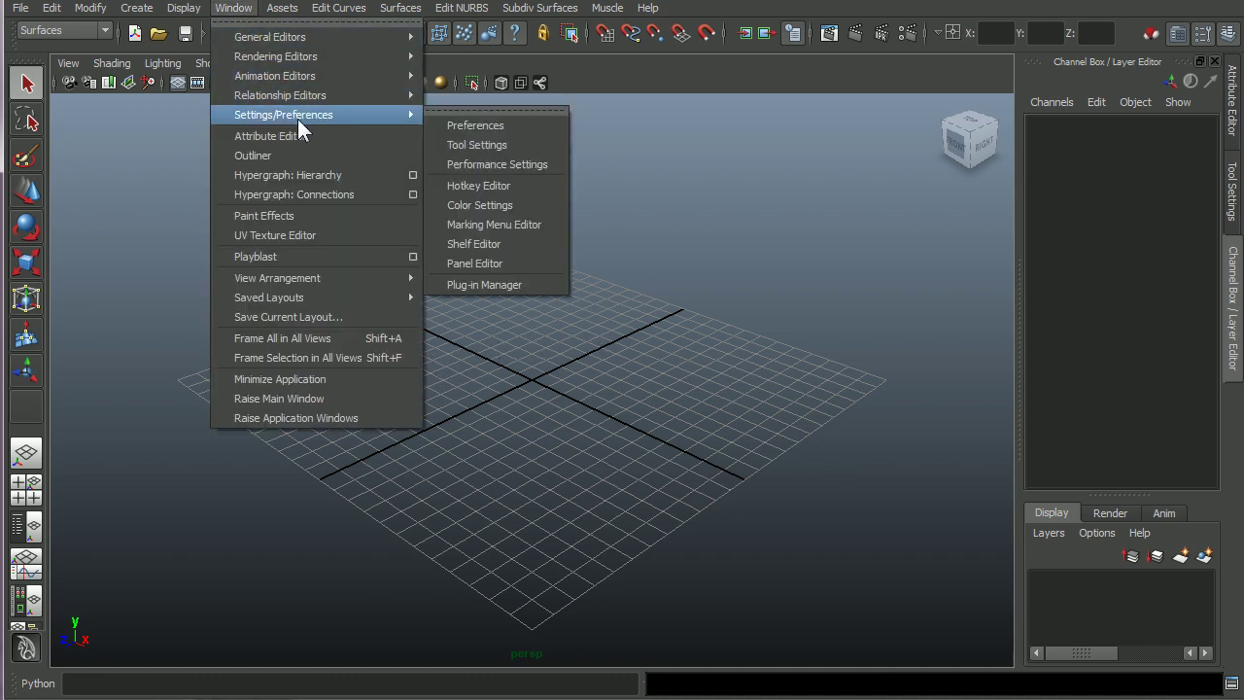
mouse_move(251, 117)
Load vHelix.mll from the Downloads folder through the Plug-in Manager
left_click(486, 288)
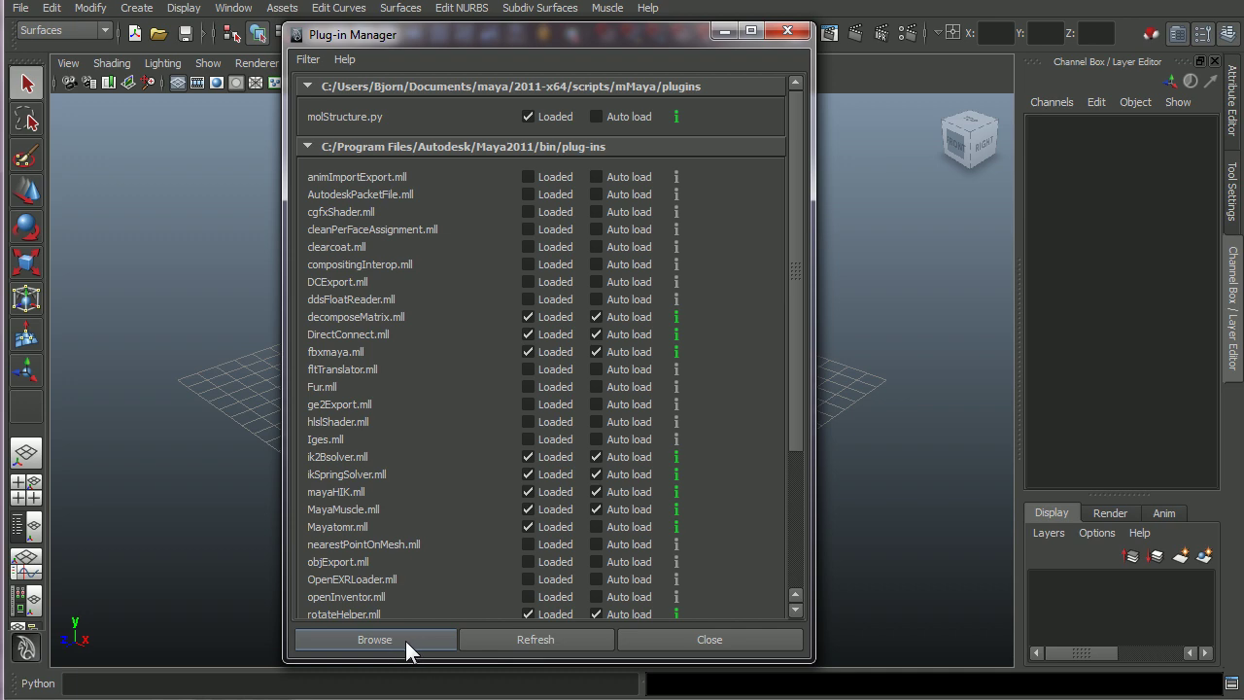
left_click(361, 642)
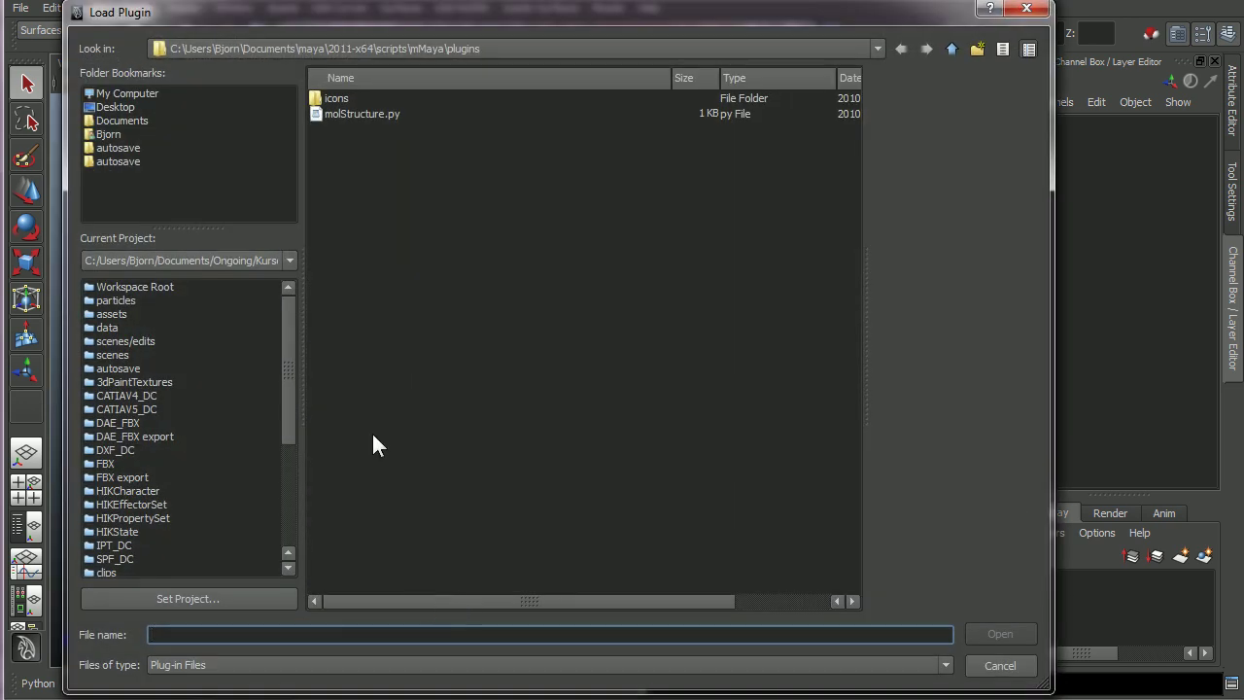
left_click(115, 135)
double_click(347, 97)
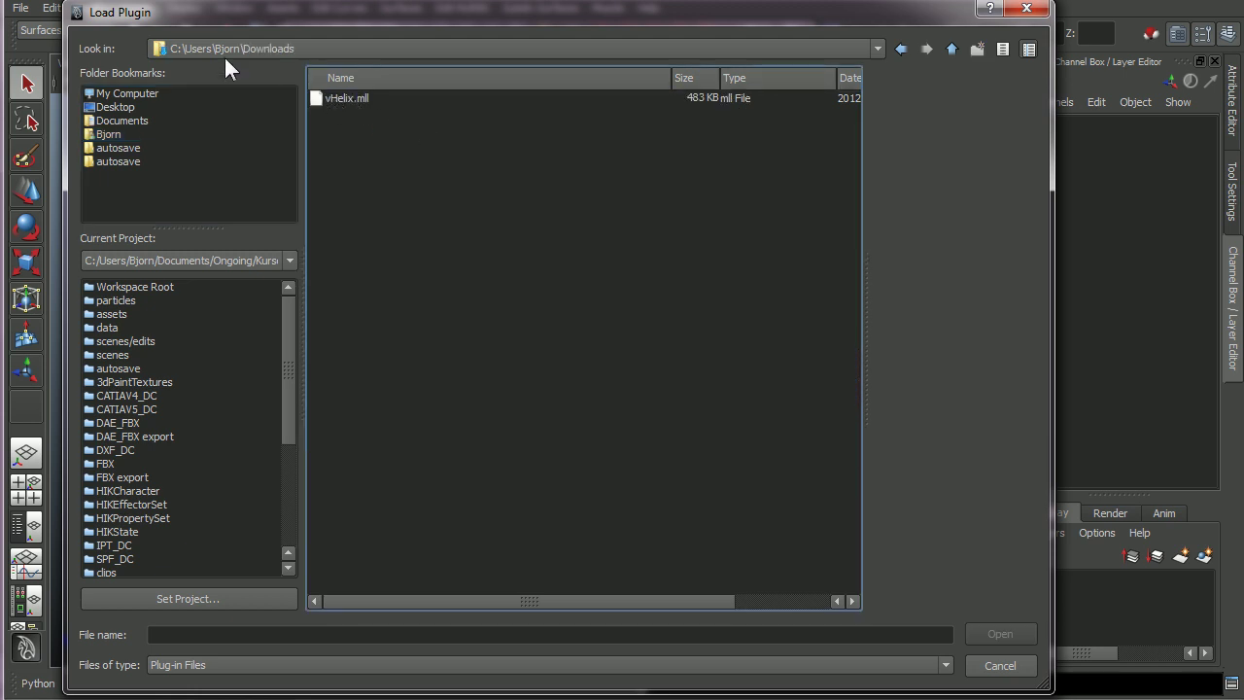
left_click(334, 99)
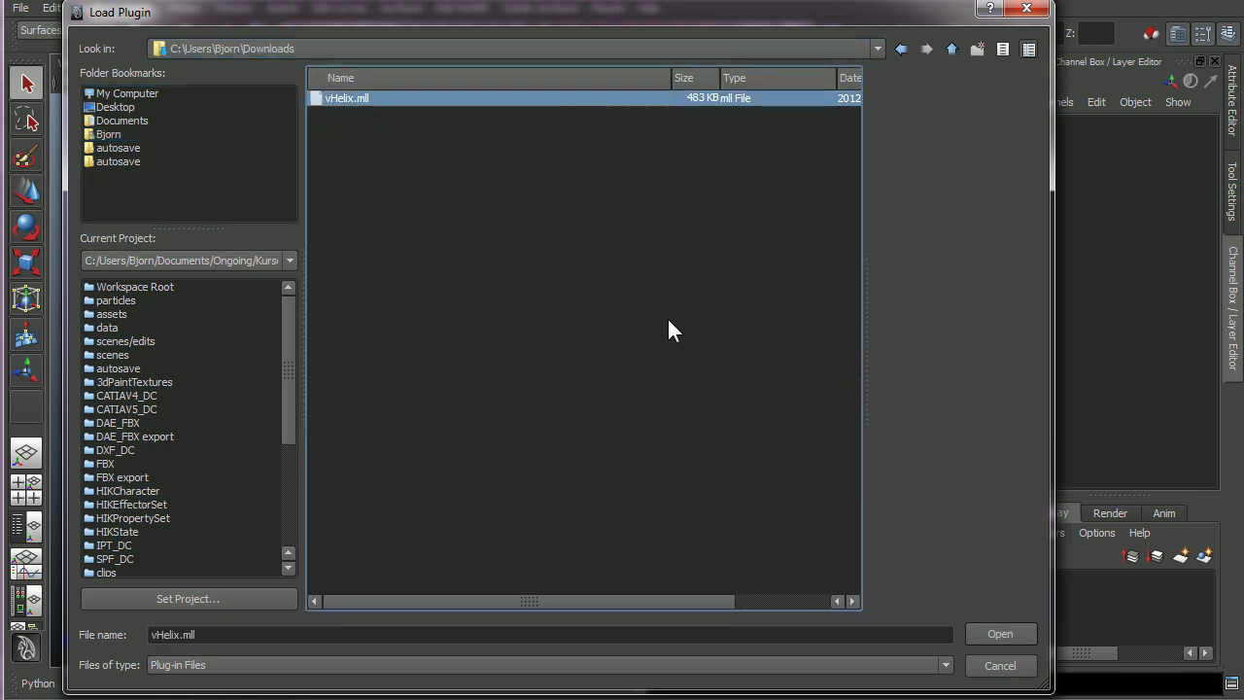
left_click(1001, 634)
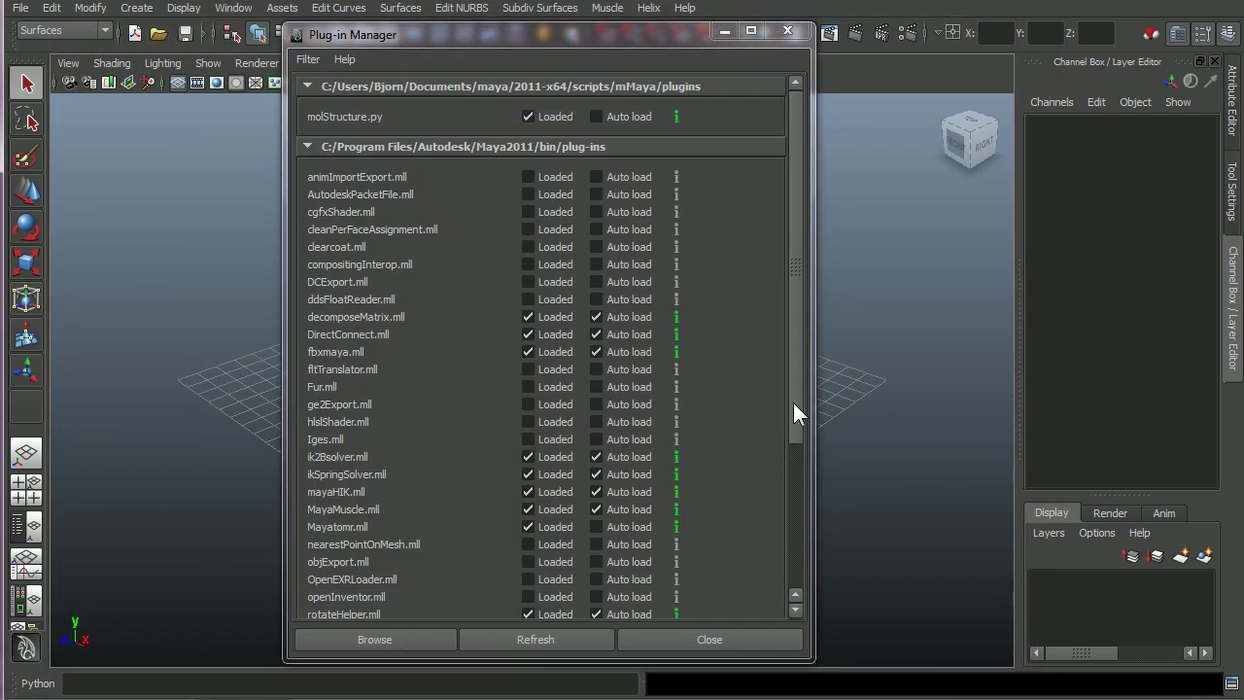
Verify vHelix.mll is listed as Loaded, check the new Helix menu, then close the Plug-in Manager
left_click_drag(800, 400, 798, 567)
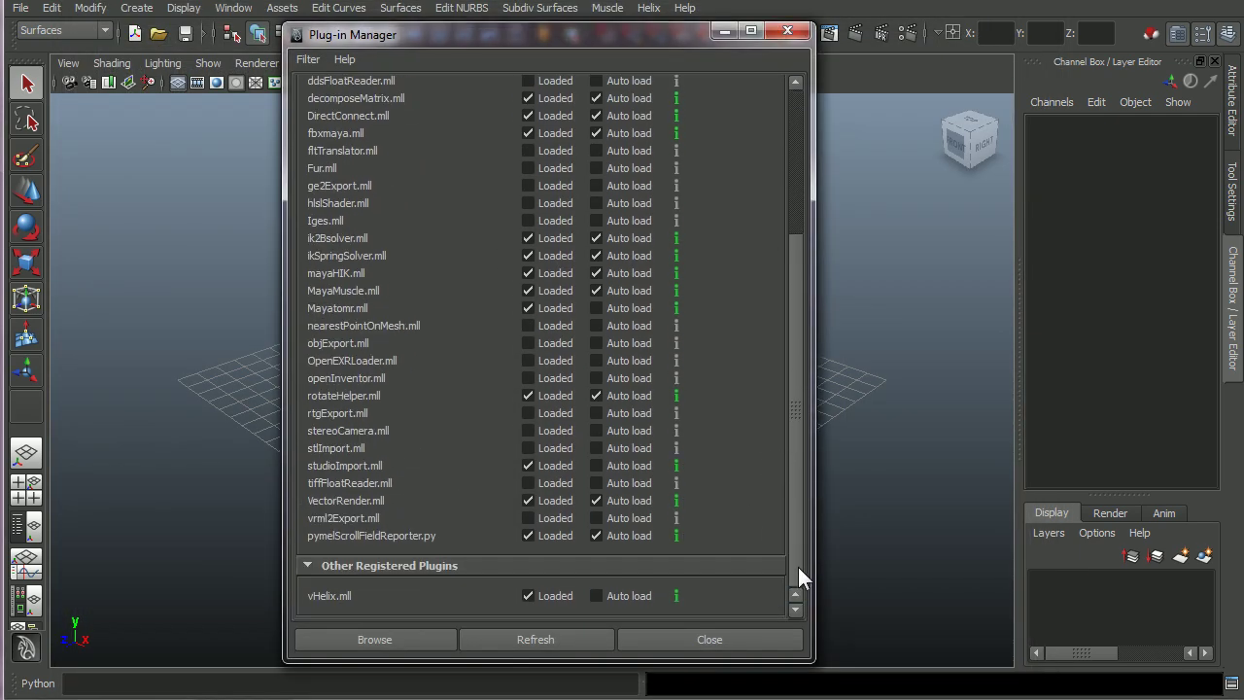
left_click(657, 8)
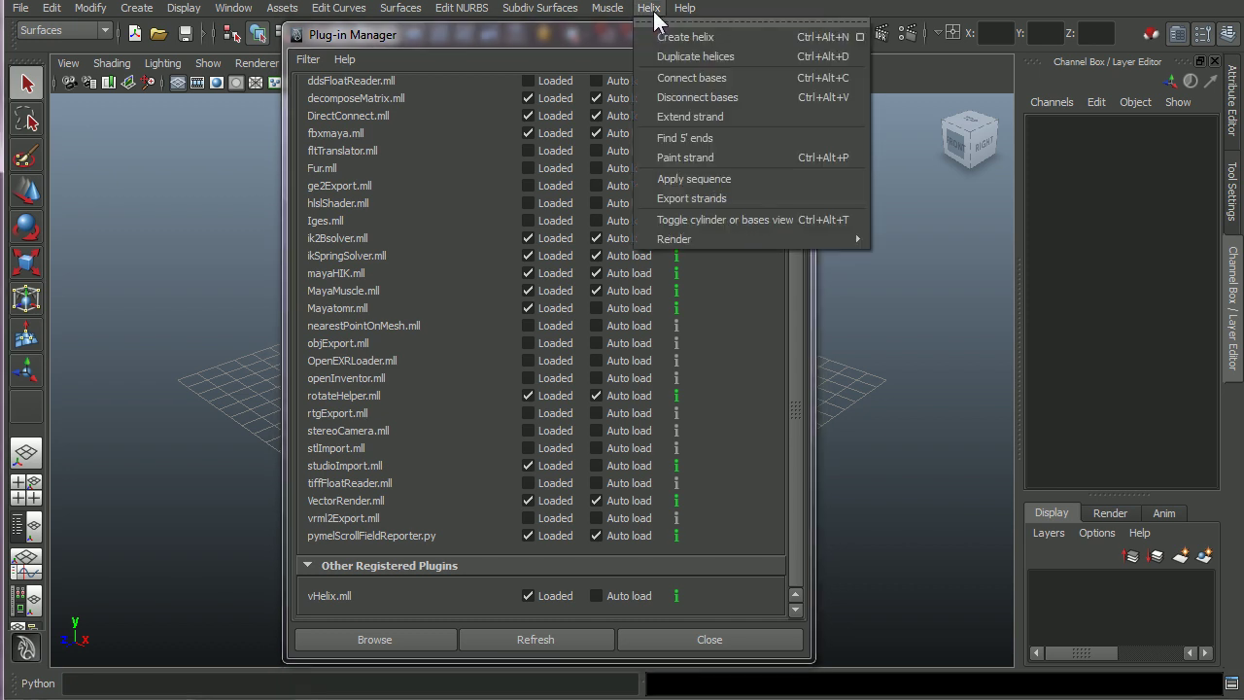
left_click(602, 29)
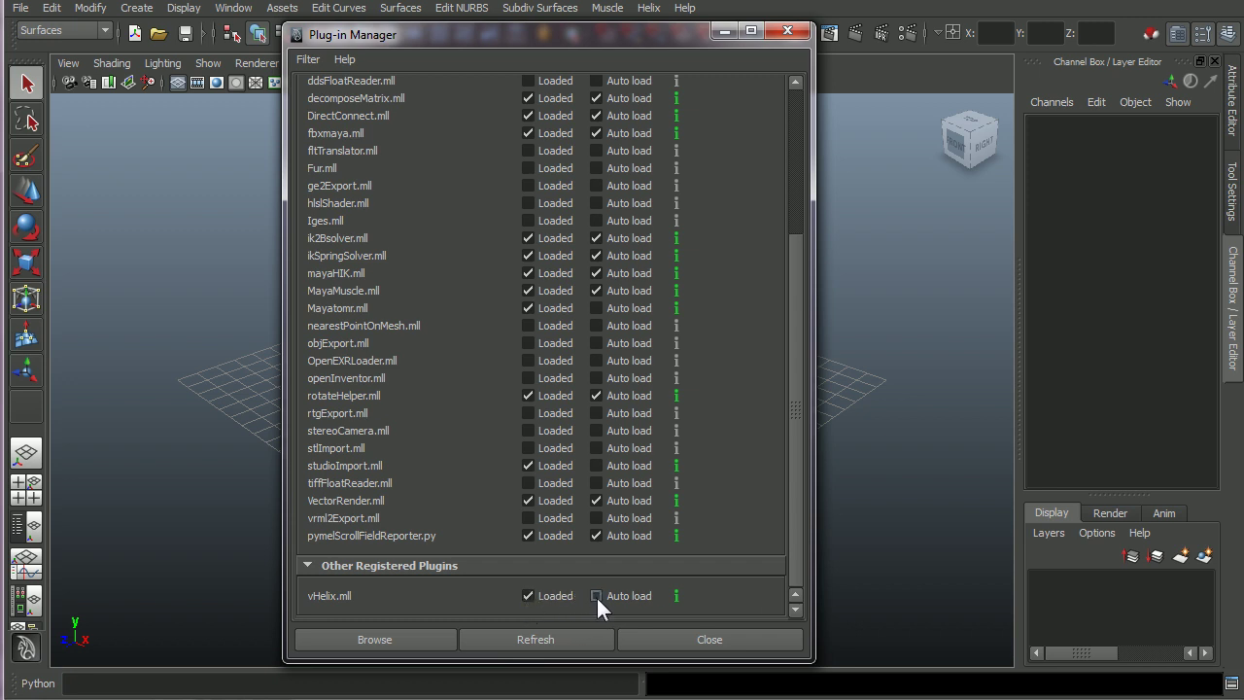
left_click(695, 644)
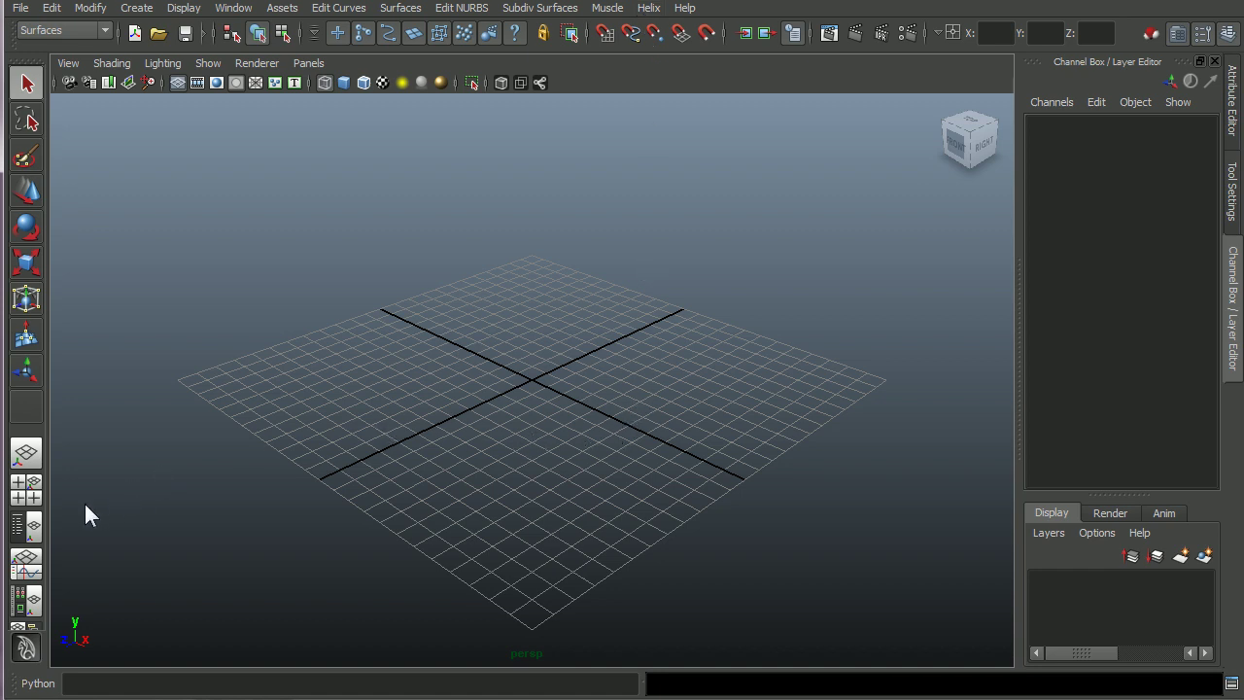
Switch to the Persp/Outliner layout with a narrower Outliner and wider scene view
left_click(40, 522)
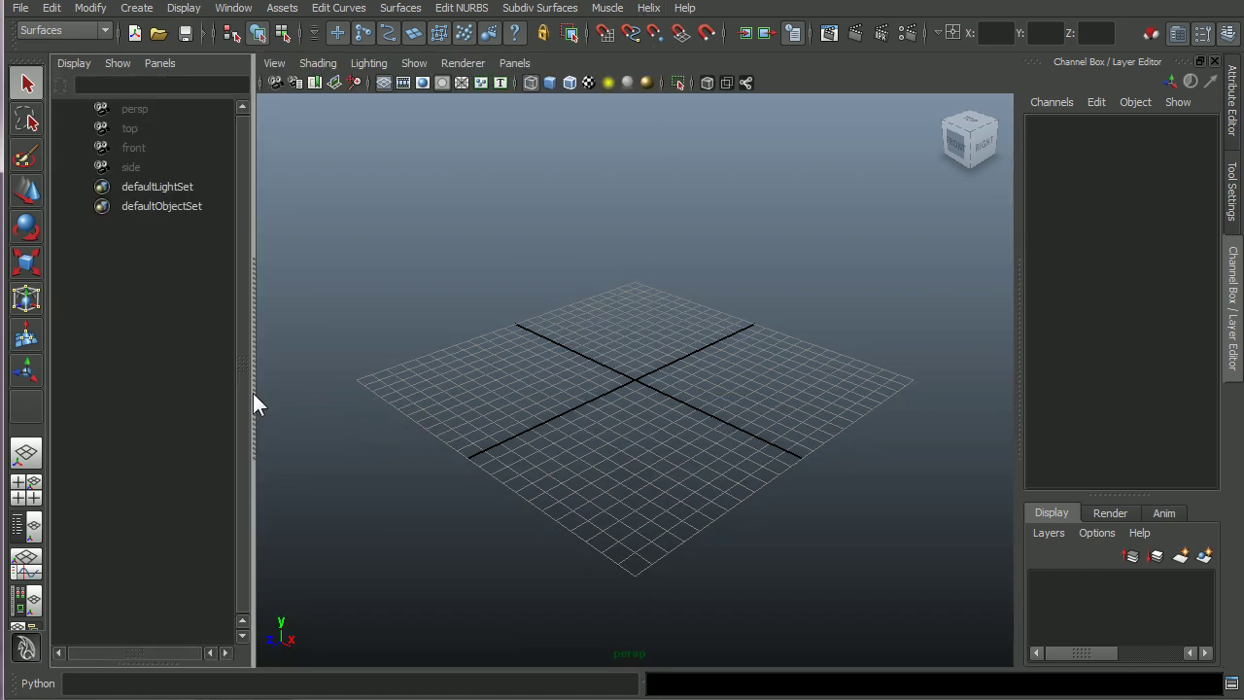
left_click_drag(253, 393, 190, 395)
left_click_drag(117, 655, 121, 655)
left_click_drag(597, 418, 617, 444, "alt")
Tear off the Helix menu into a floating window at the lower right
left_click(649, 8)
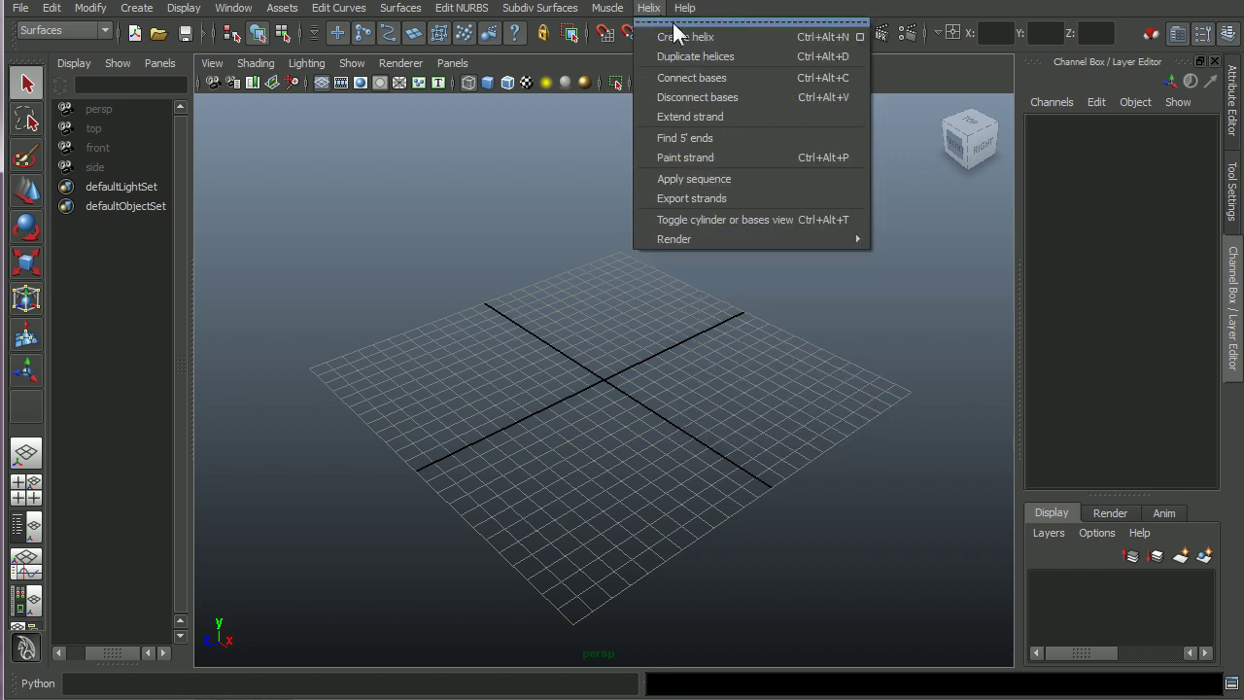
left_click(687, 21)
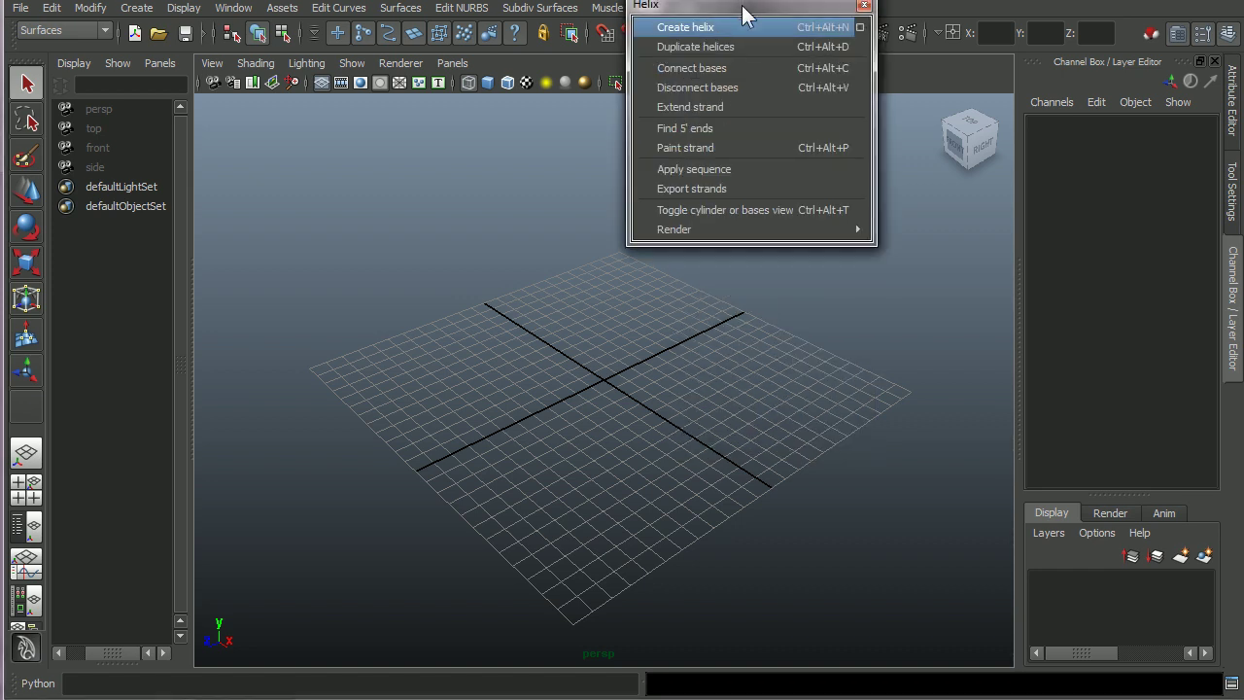
left_click_drag(743, 10, 1088, 439)
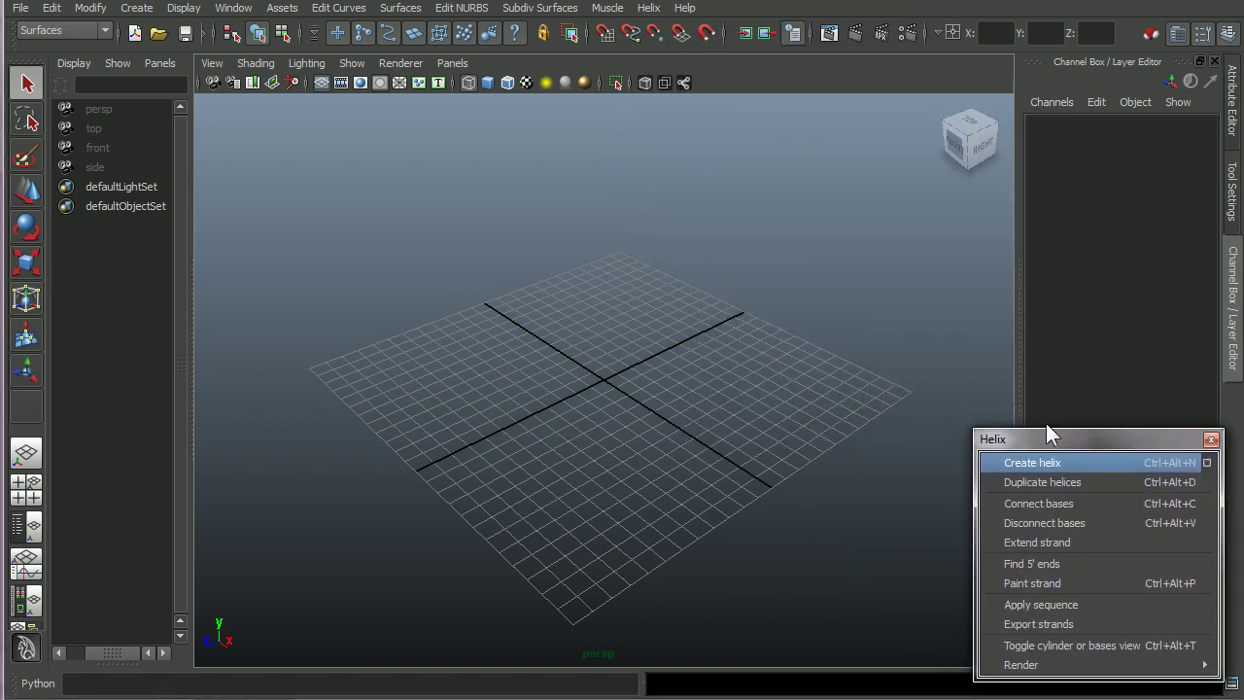
Create helix1 with Create helix, frame it, and display it smooth shaded (5)
left_click(1052, 465)
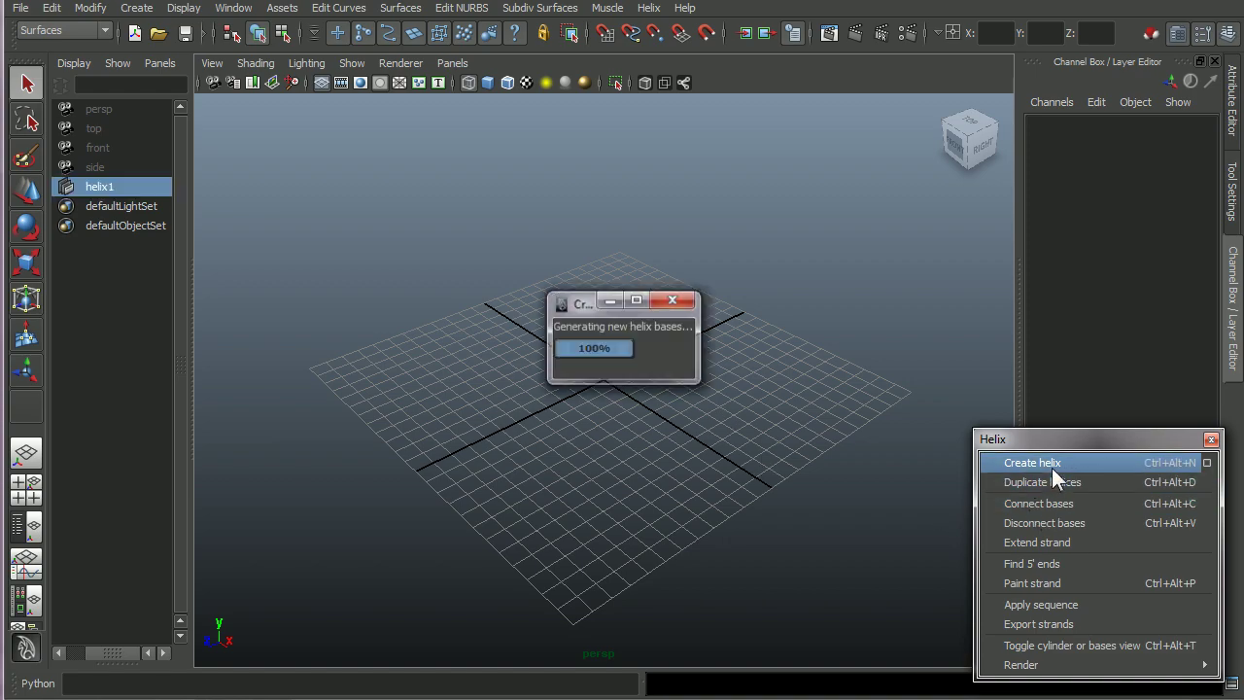
key("f")
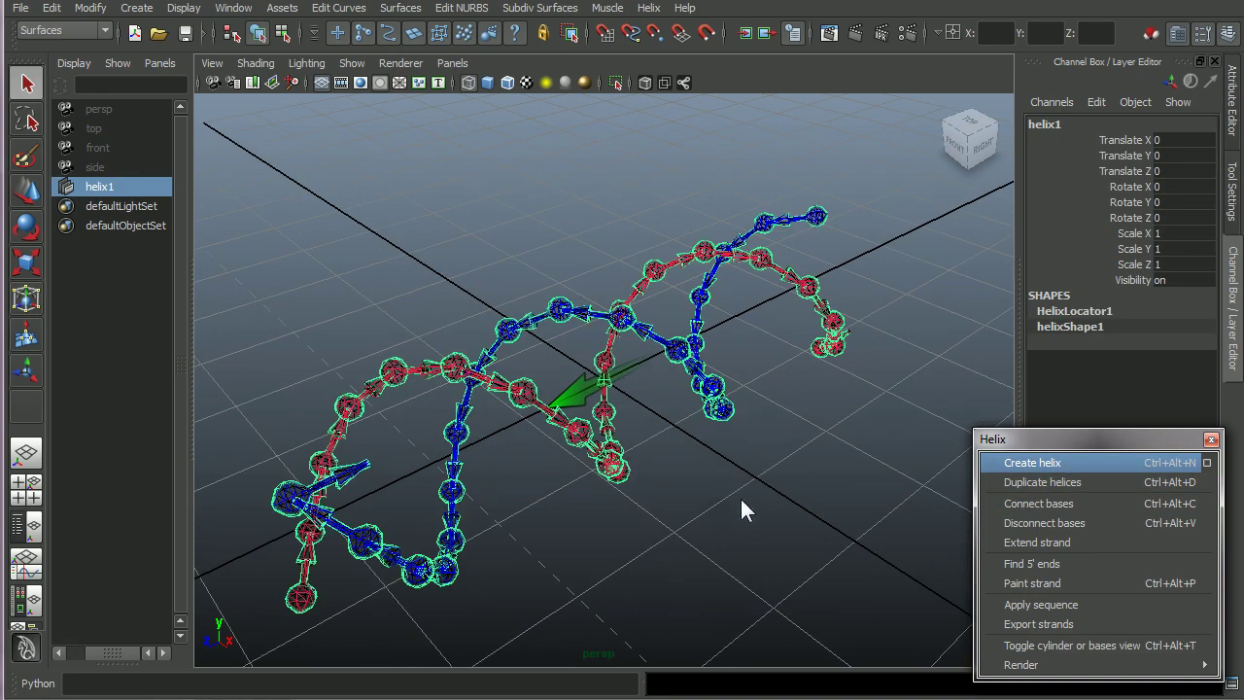
left_click_drag(732, 493, 722, 465, "alt")
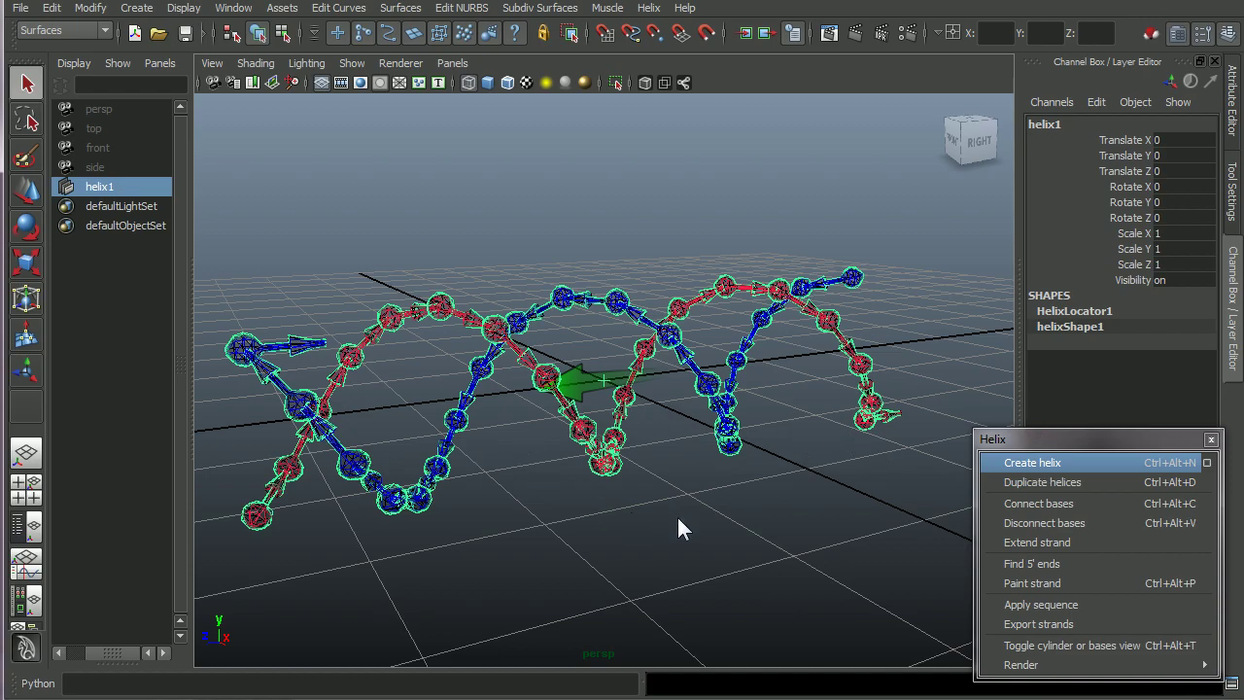
left_click_drag(752, 519, 702, 516, "alt")
scroll(679, 500, "up", 5)
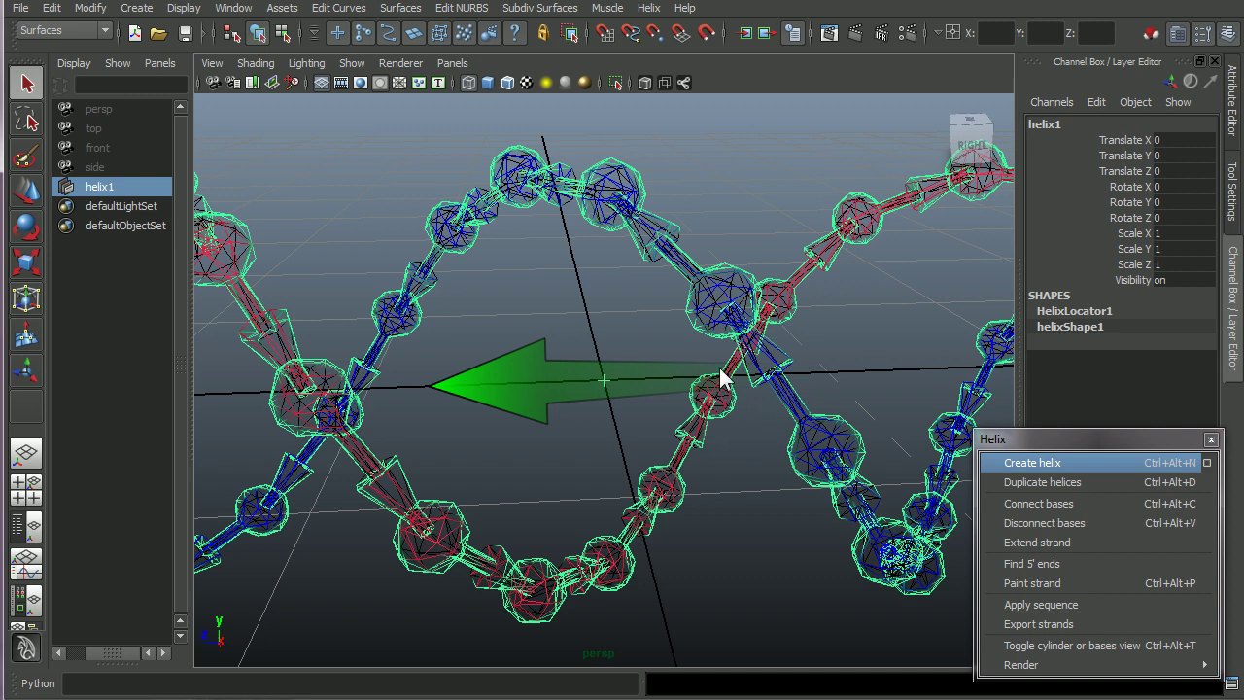
key("5")
scroll(693, 487, "down", 5)
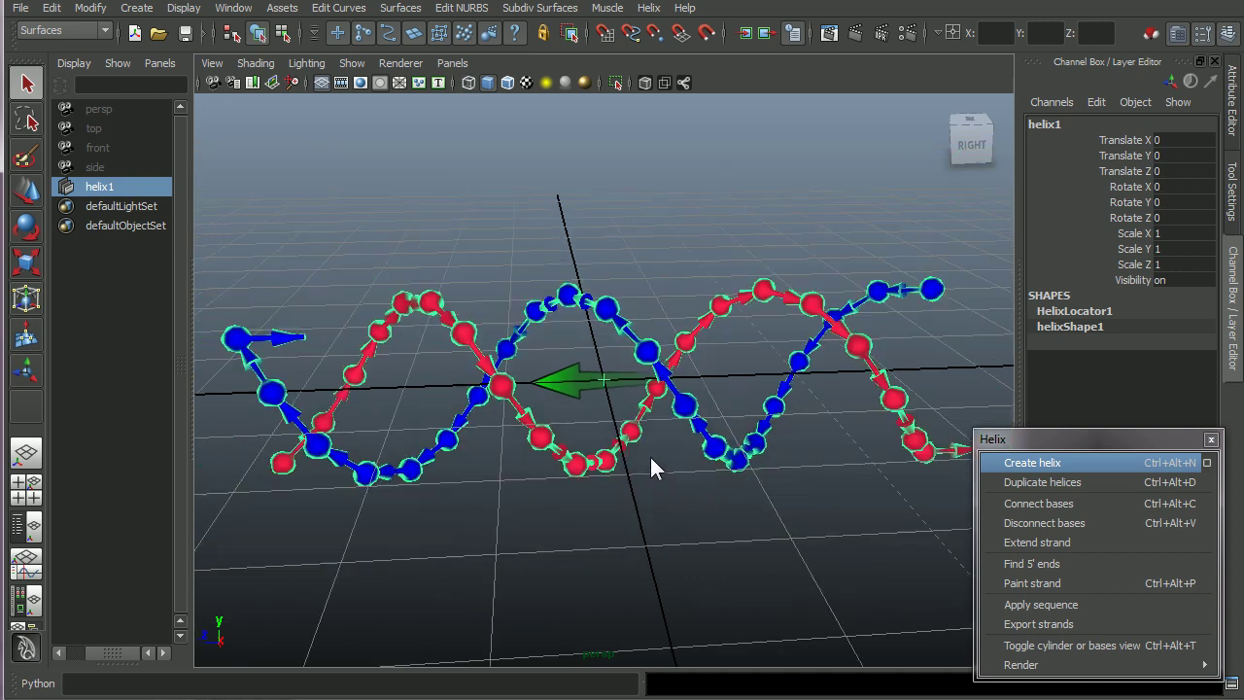
left_click_drag(640, 462, 683, 481, "alt")
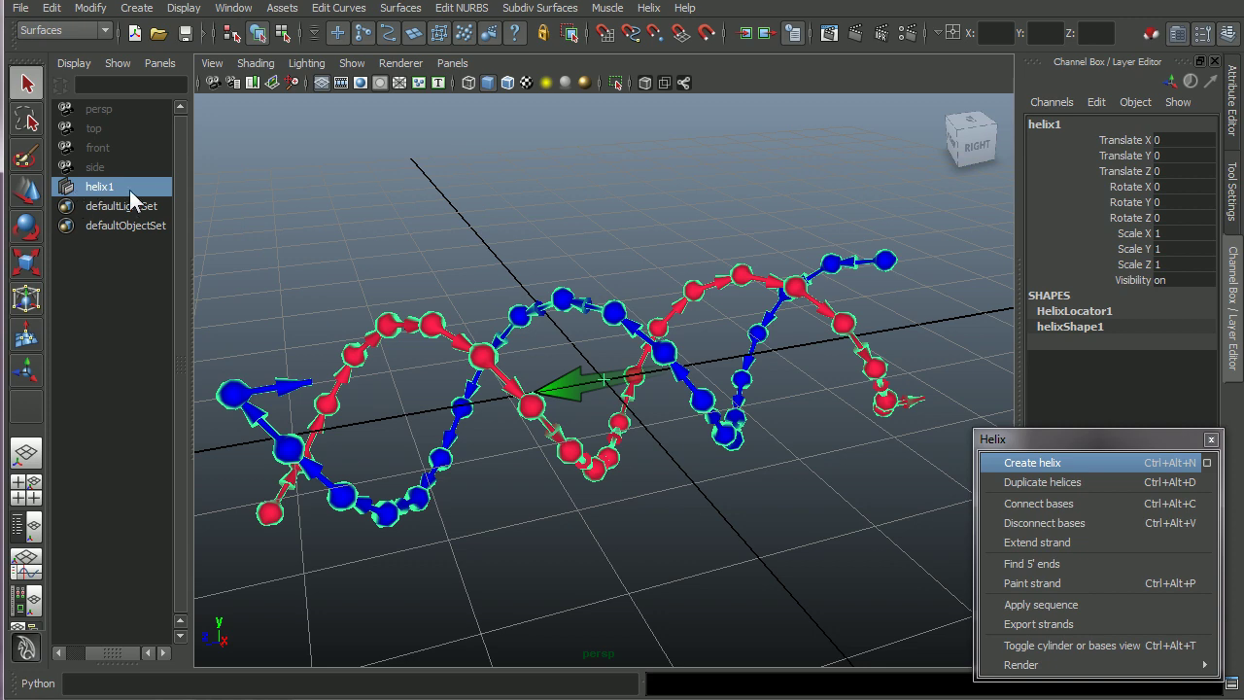
Select bases forw_10 and forw_12 on the cyan strand of helix1
left_click(707, 525)
left_click(631, 321)
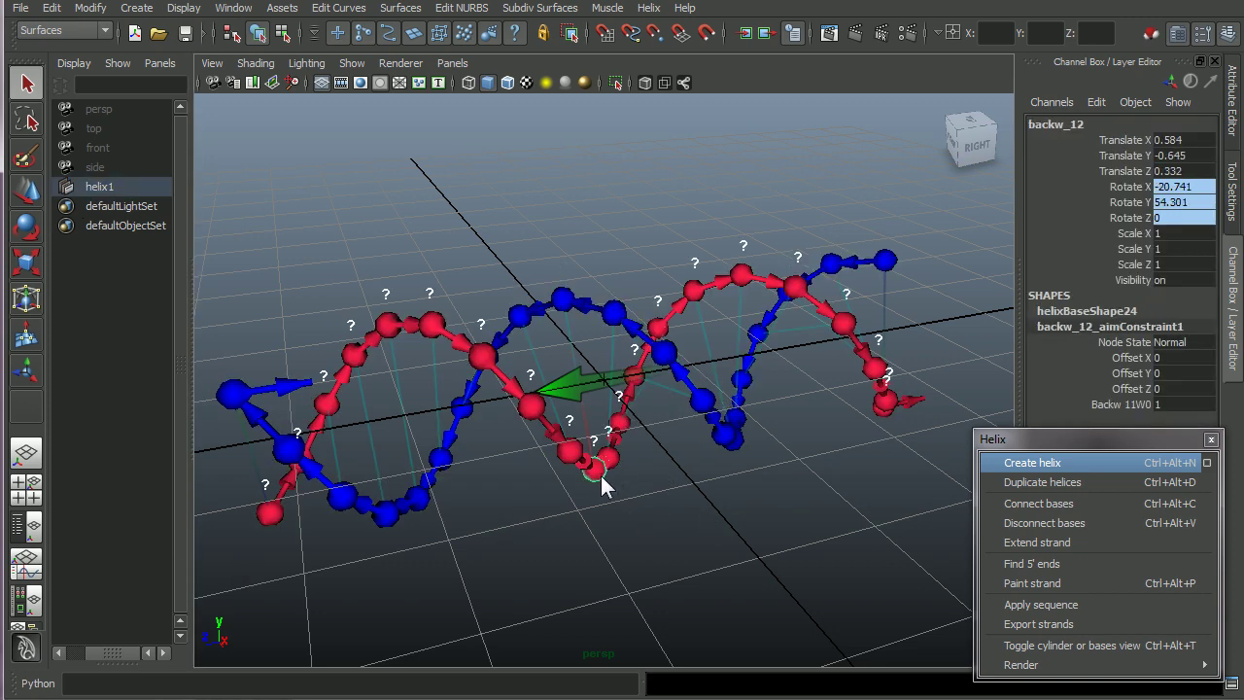
left_click(617, 317)
scroll(681, 436, "up", 5)
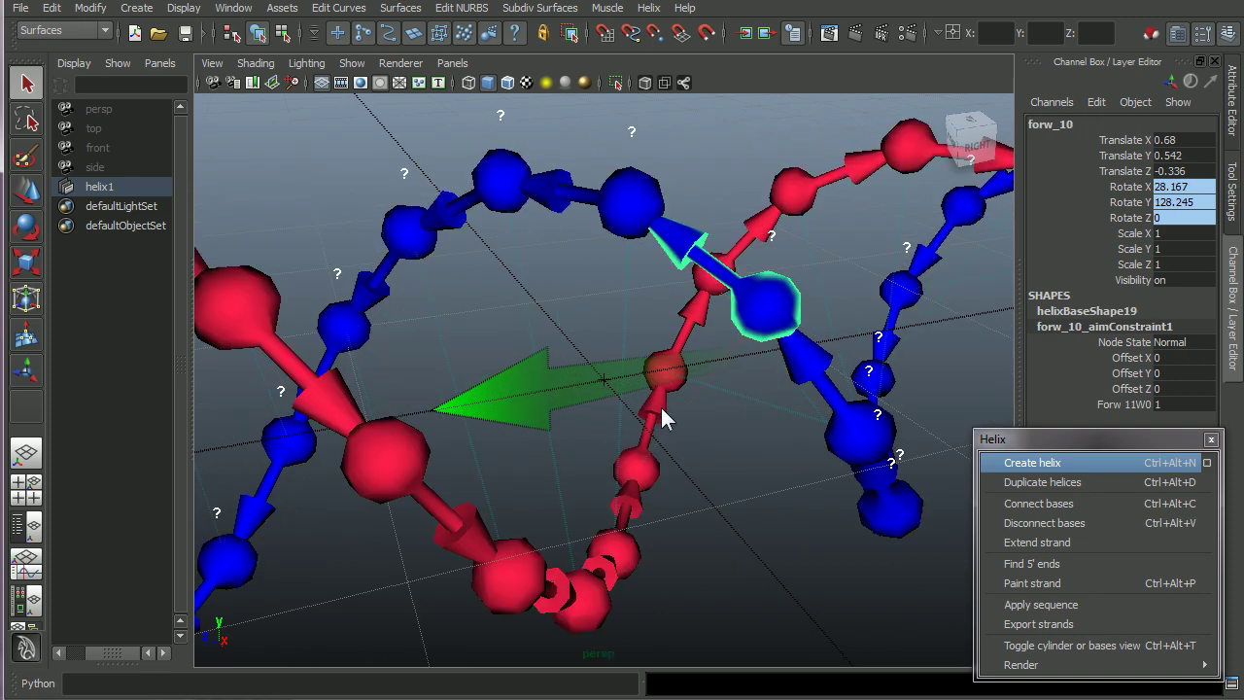
left_click(494, 187)
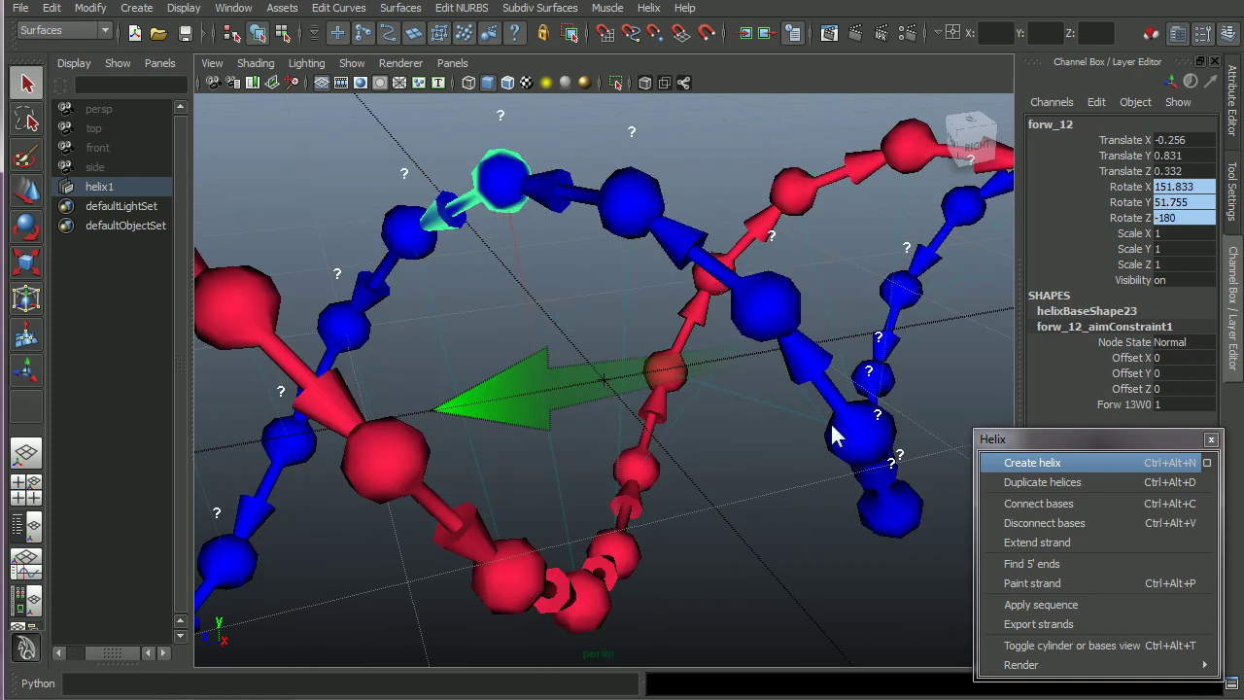
Apply Paint strand repeatedly until the strand turns white, then clear the selection and frame the helix
left_click(1049, 583)
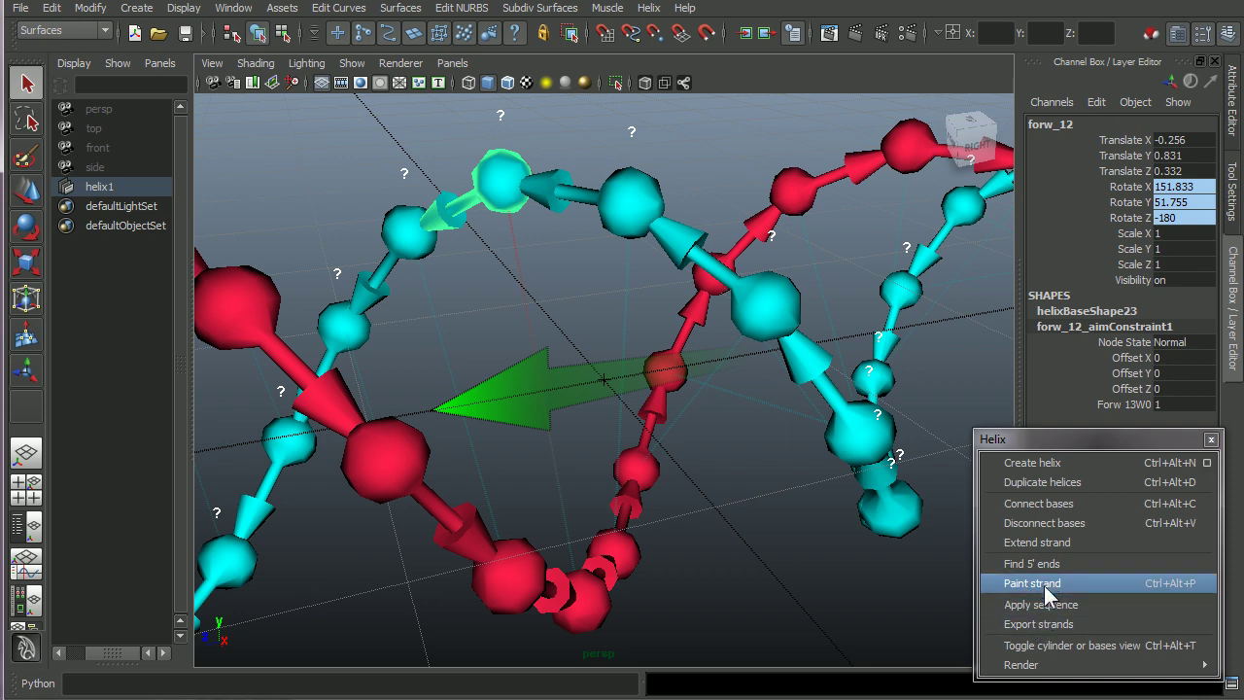
left_click(1113, 587)
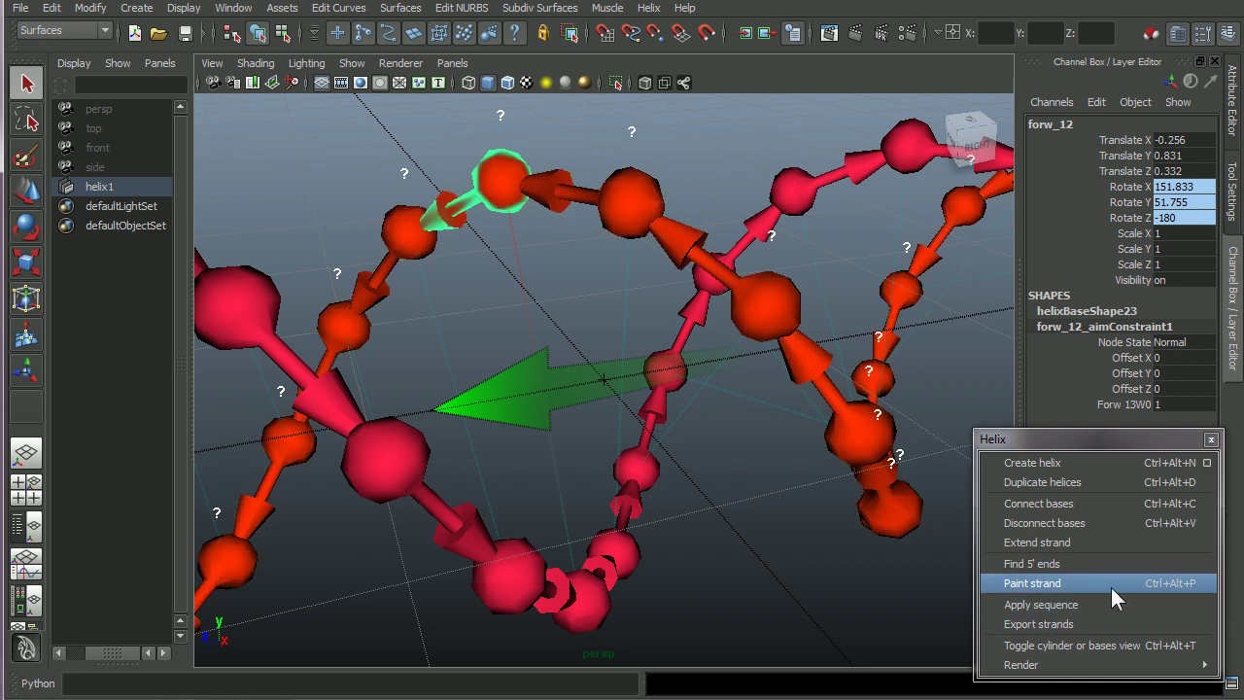
left_click(1111, 587)
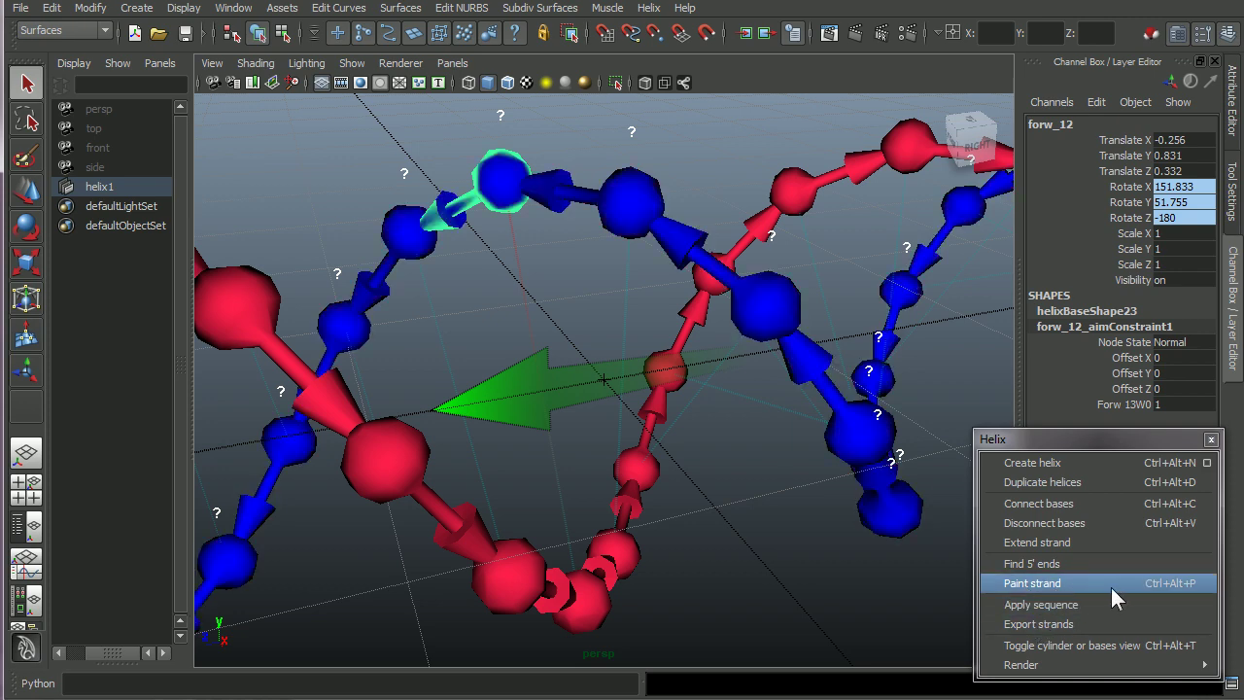
left_click(1112, 587)
left_click(753, 482)
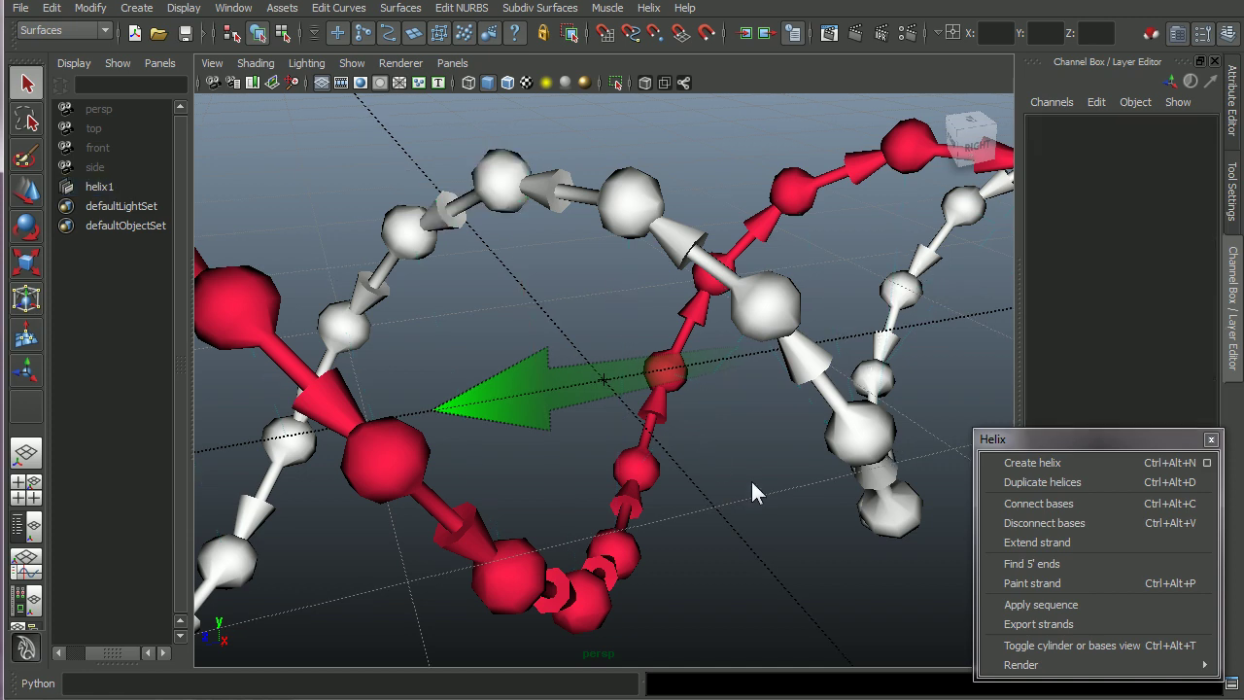
key("a")
scroll(756, 494, "up", 5)
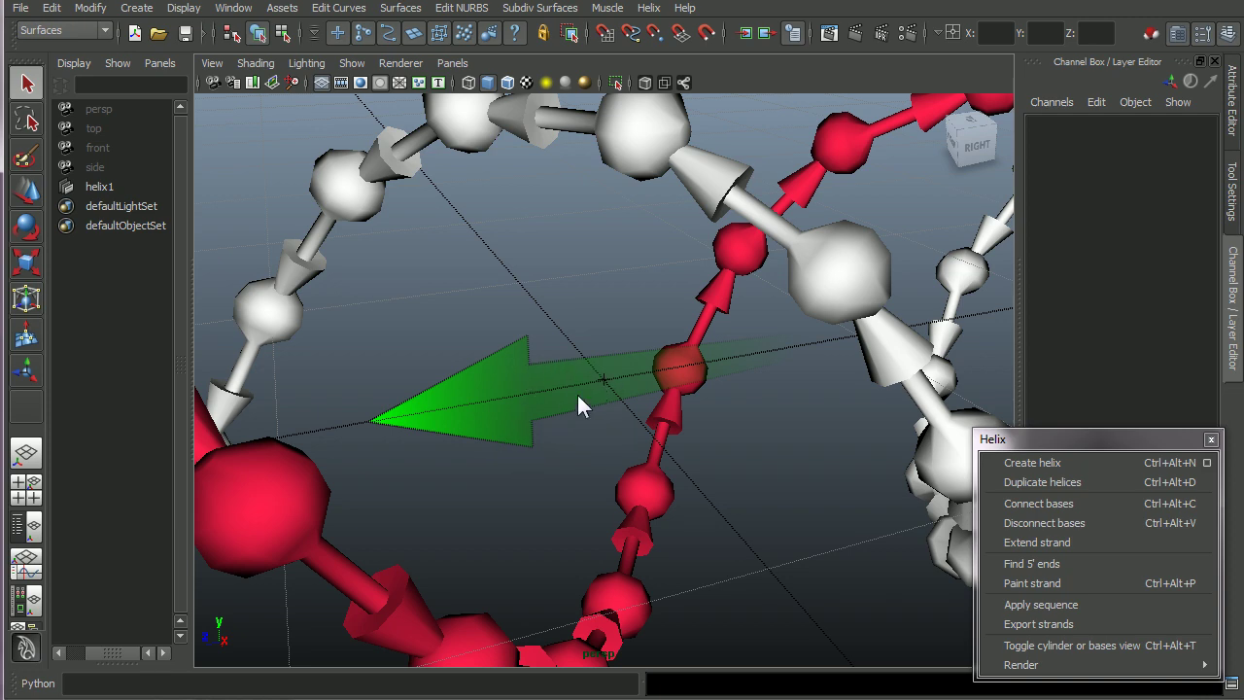
scroll(577, 395, "down", 5)
scroll(578, 395, "up", 3)
scroll(577, 394, "down", 2)
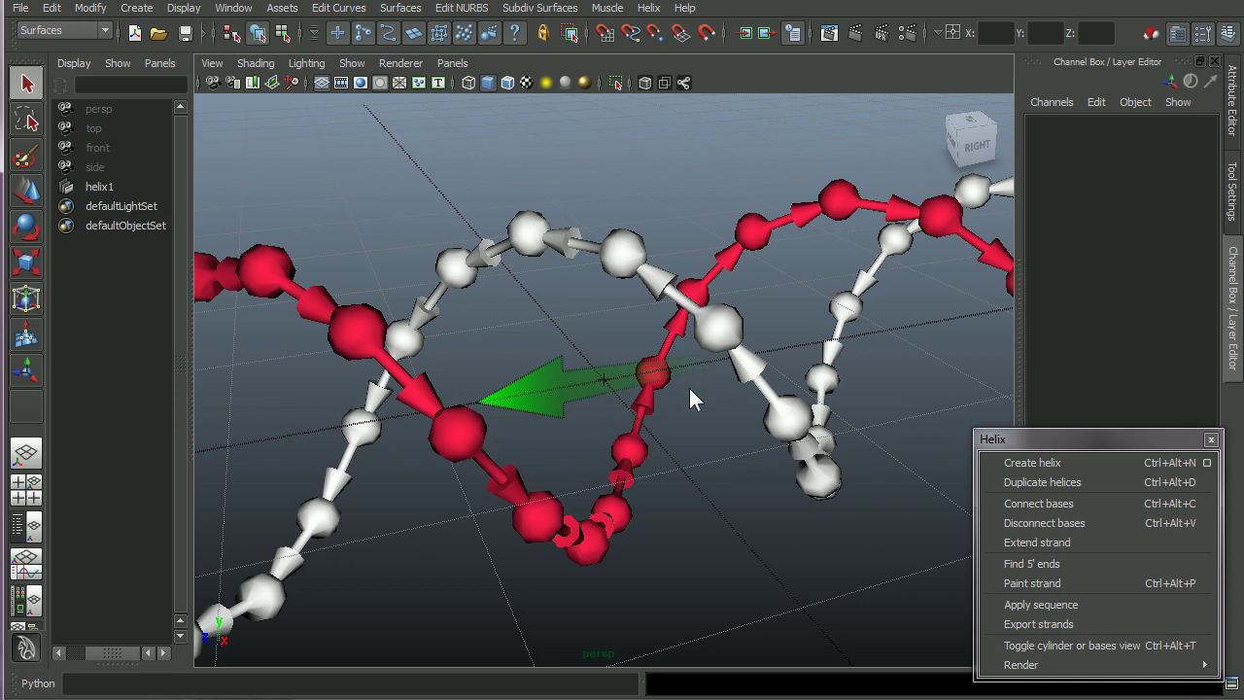
Select helix1 and drag it with the Move tool to translate -0.274, 0.372, -0.245
left_click(633, 262)
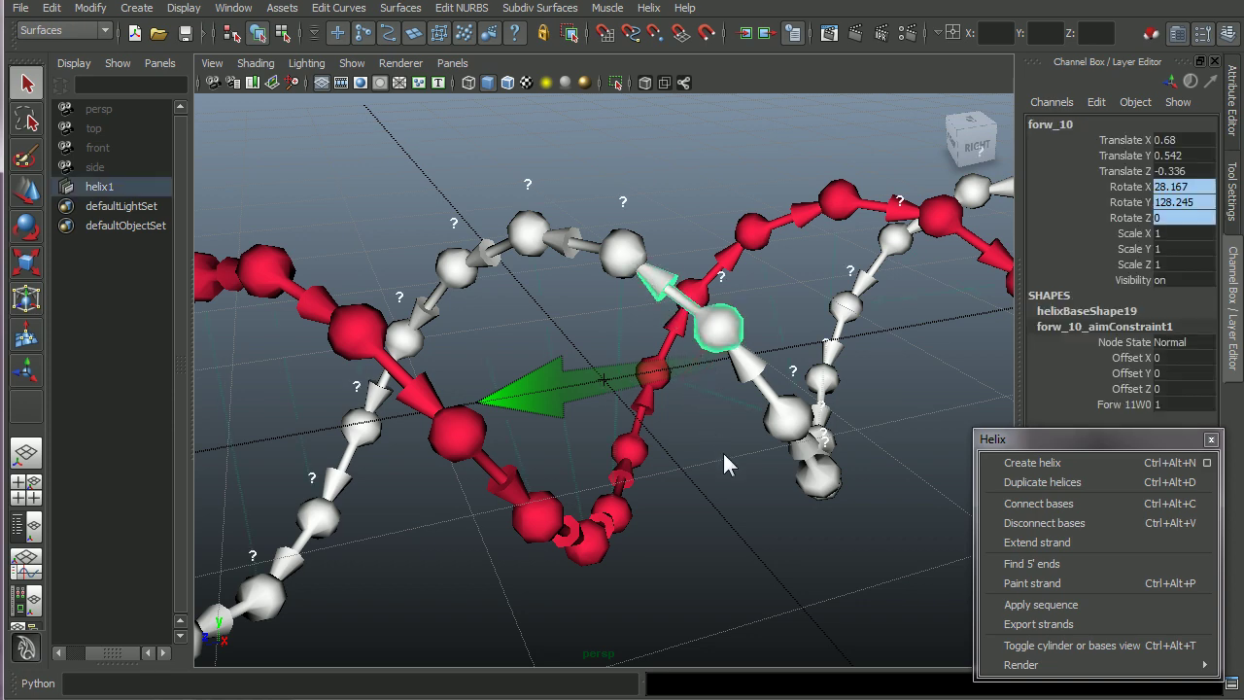
left_click(705, 441)
left_click_drag(764, 494, 705, 412, "alt")
scroll(603, 381, "up", 5)
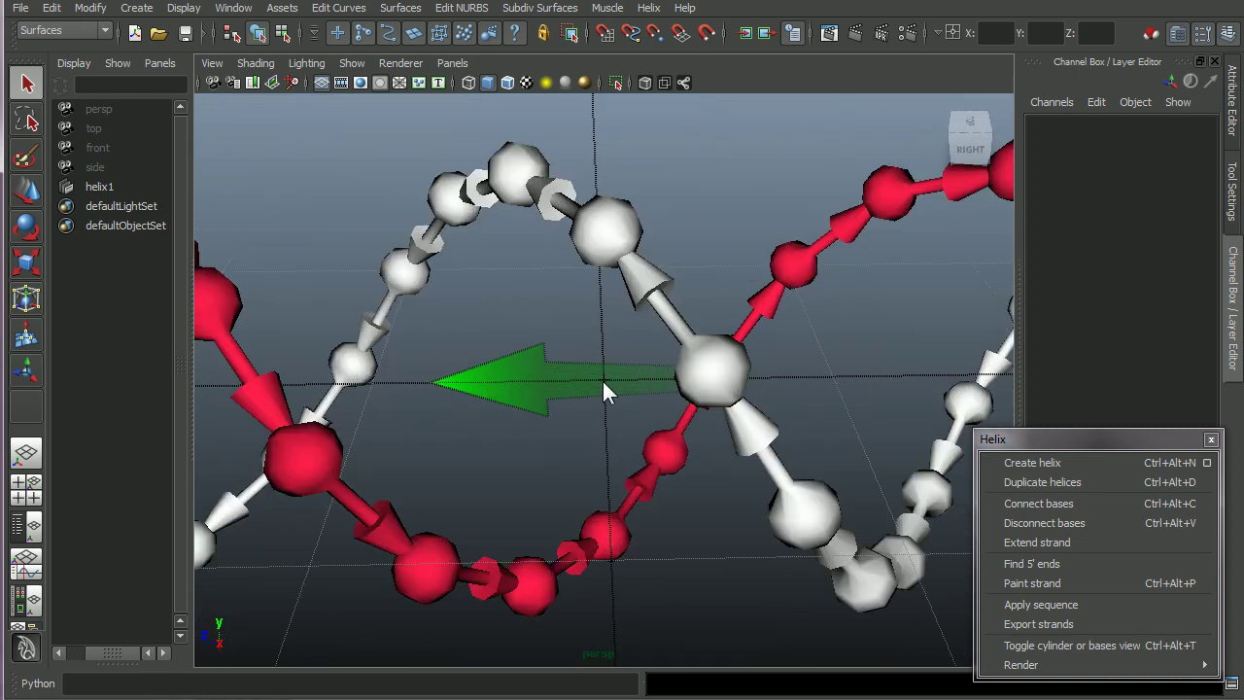
scroll(603, 382, "down", 2)
scroll(601, 389, "down", 5)
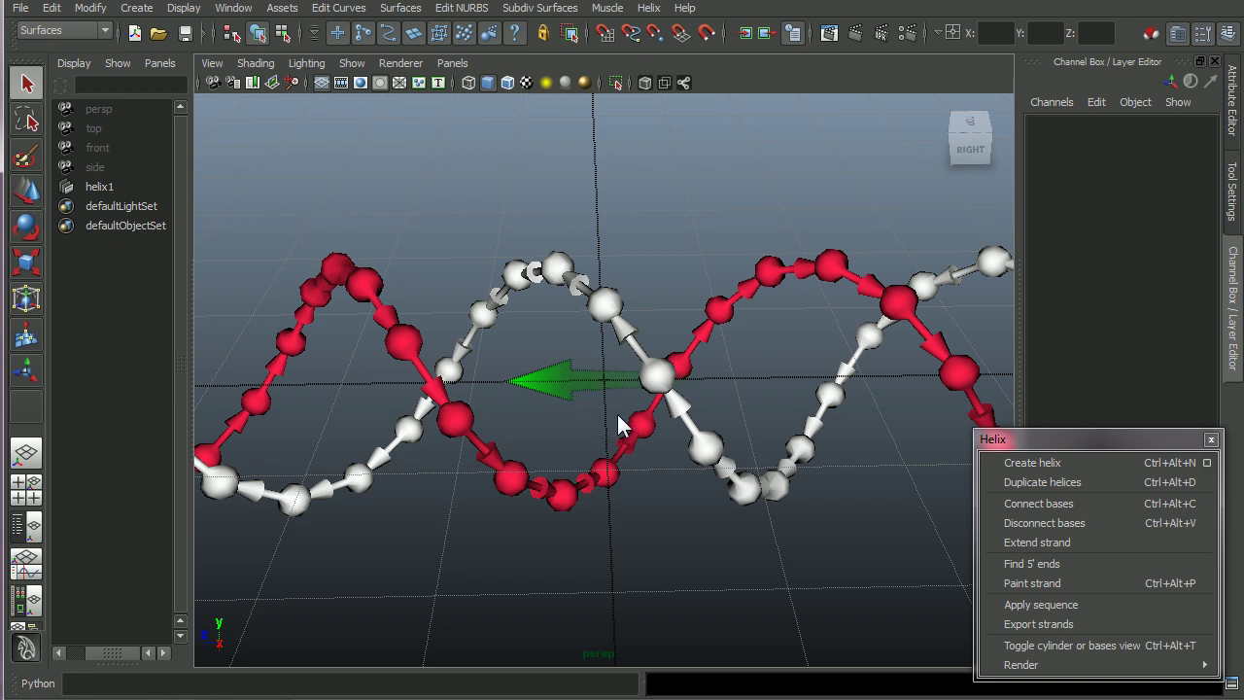
scroll(618, 414, "up", 2)
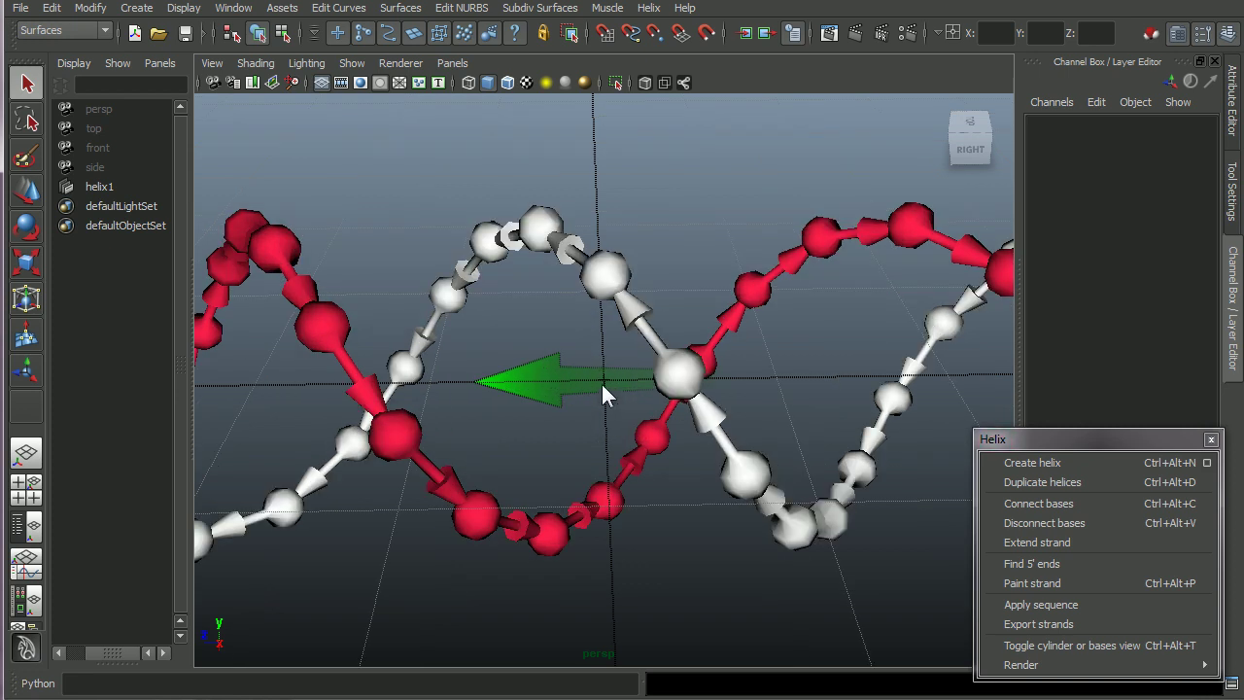
left_click(603, 382)
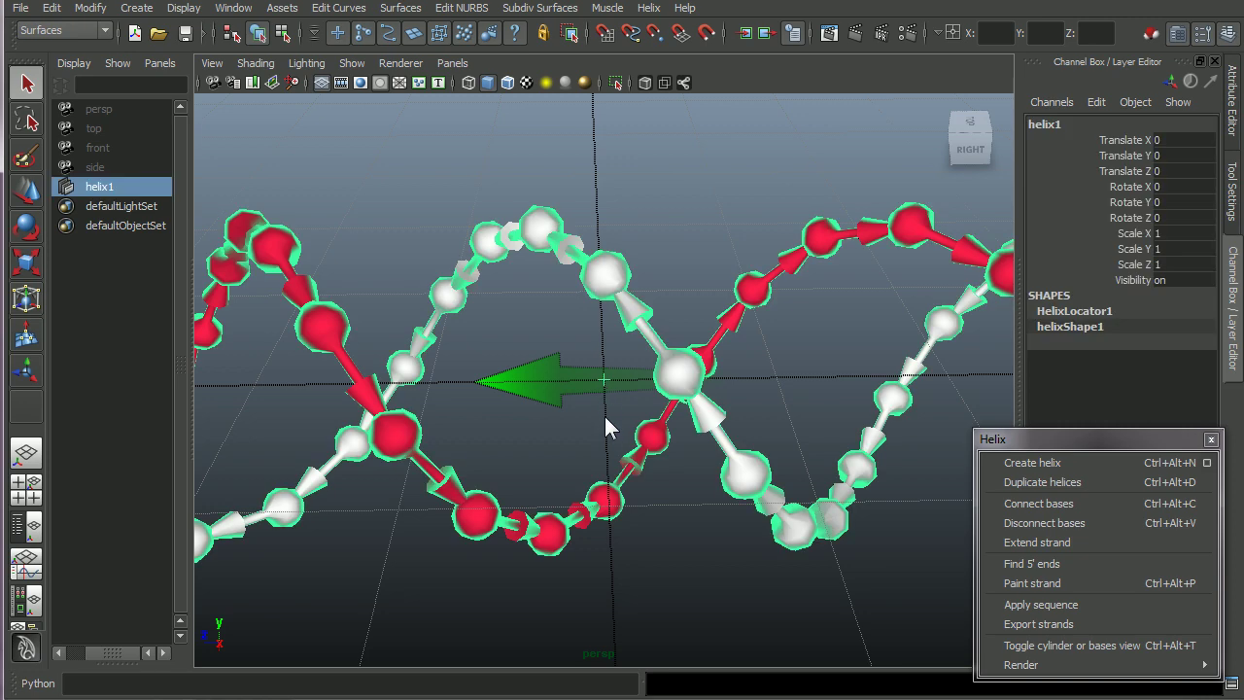
scroll(605, 428, "up", 3)
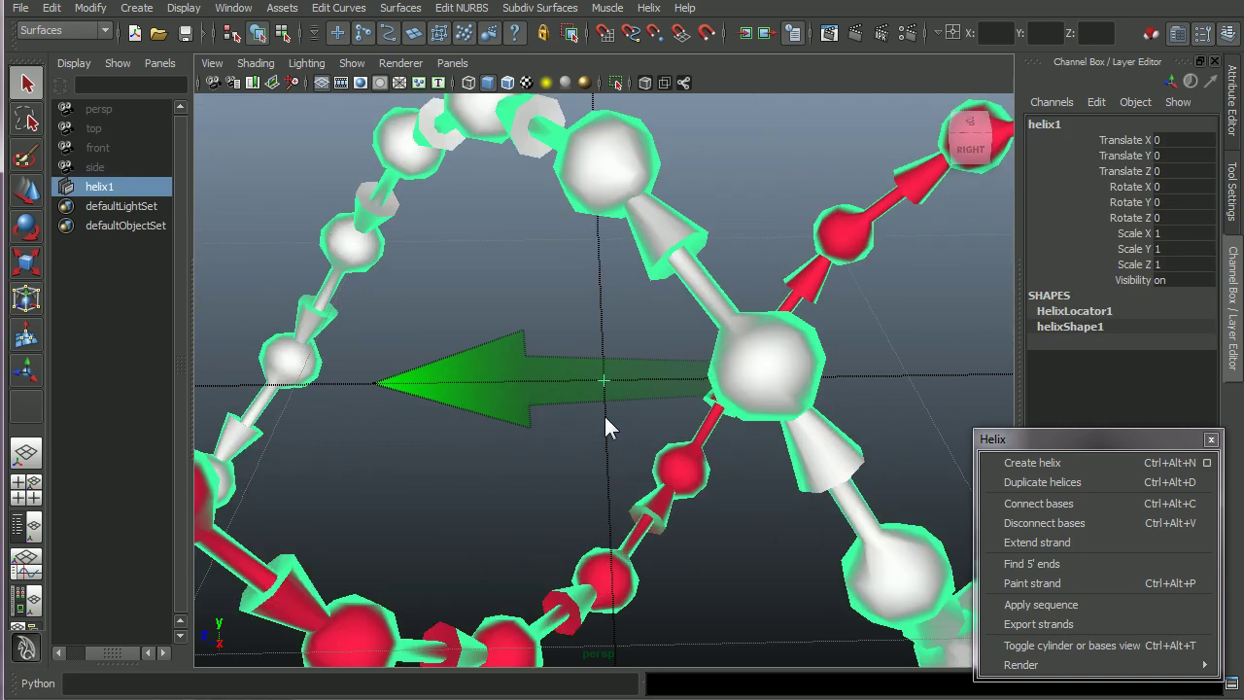
scroll(606, 418, "down", 6)
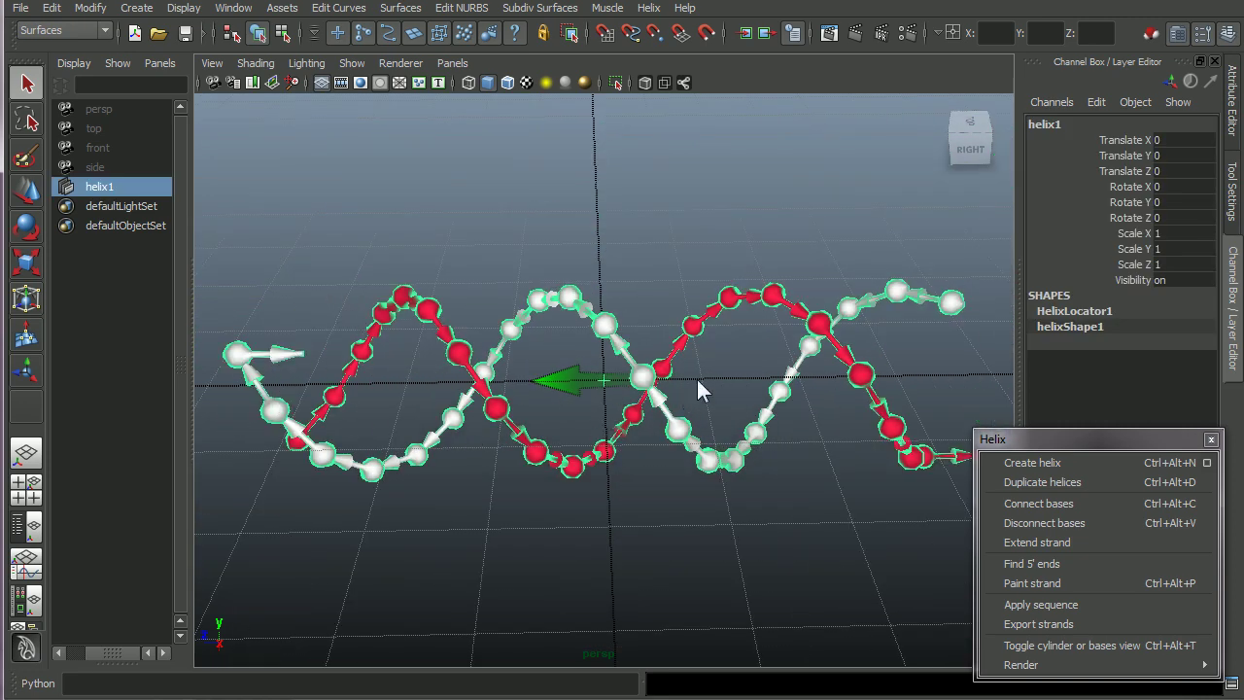
key("w")
left_click_drag(617, 394, 677, 413)
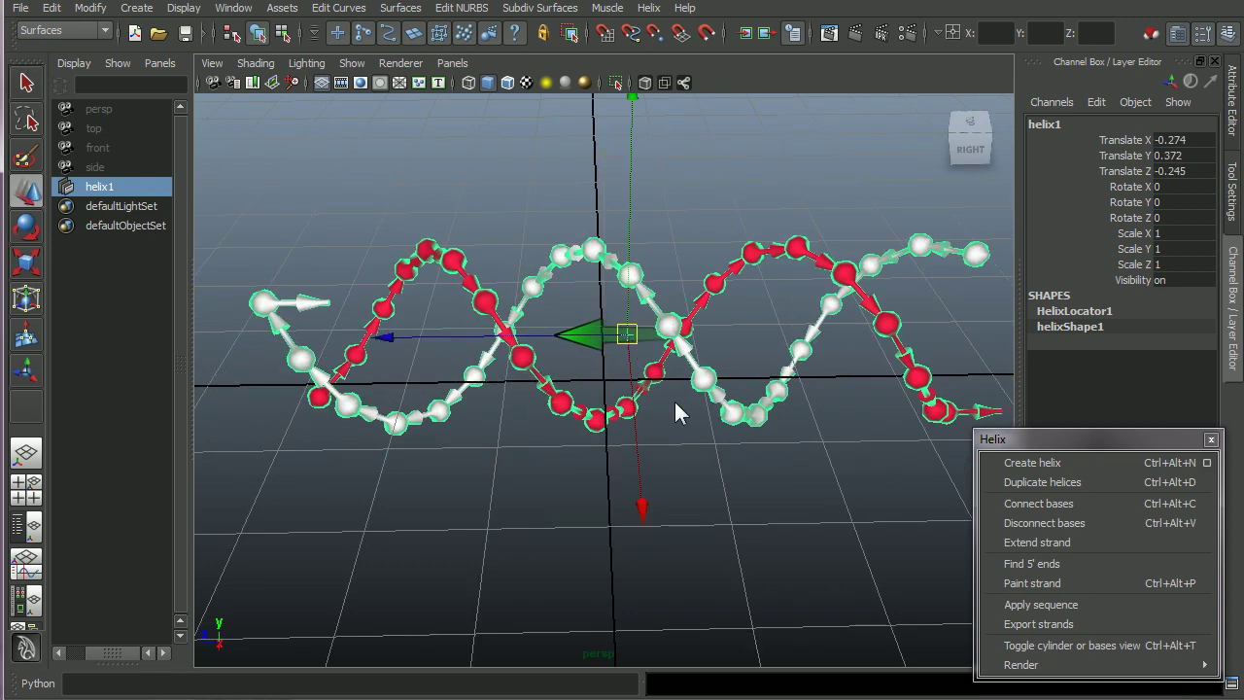
left_click(717, 458)
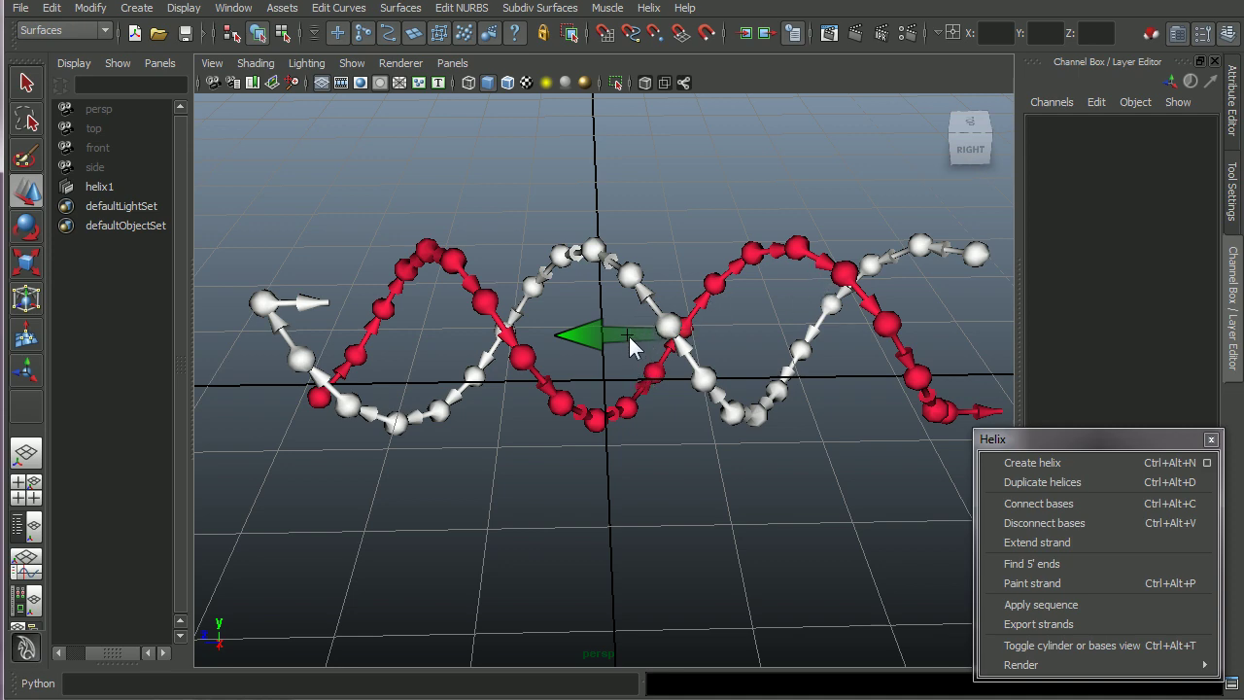
left_click(628, 337)
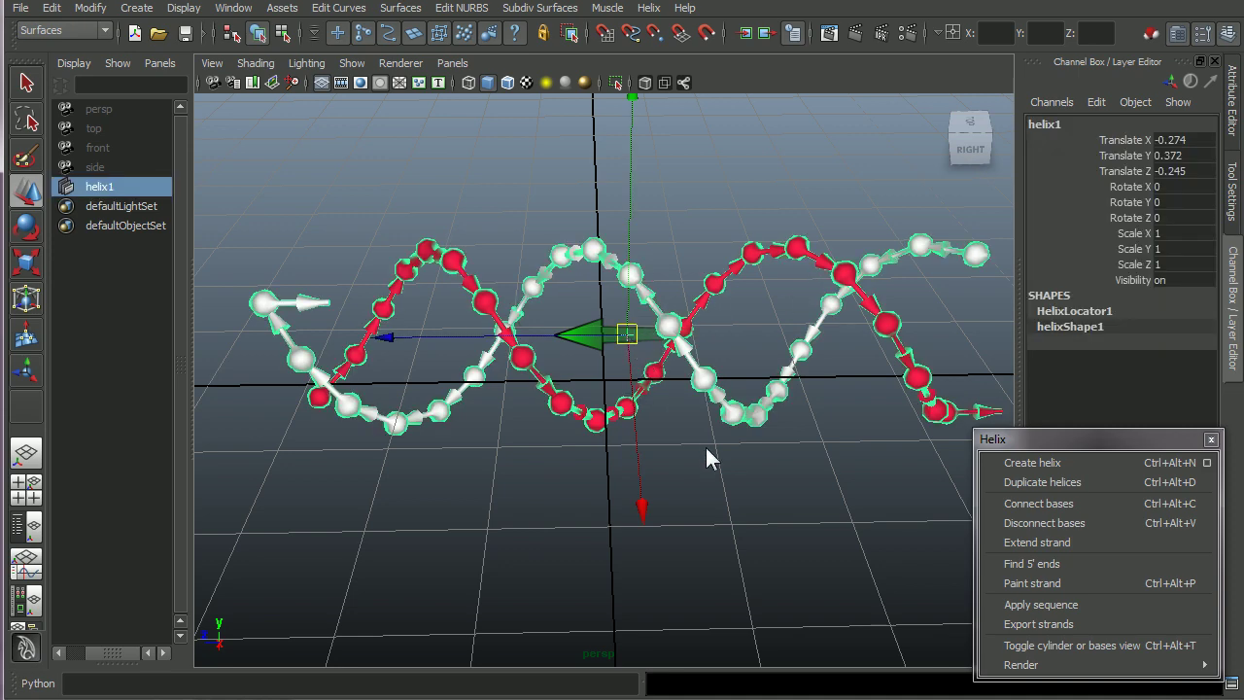
left_click(705, 472)
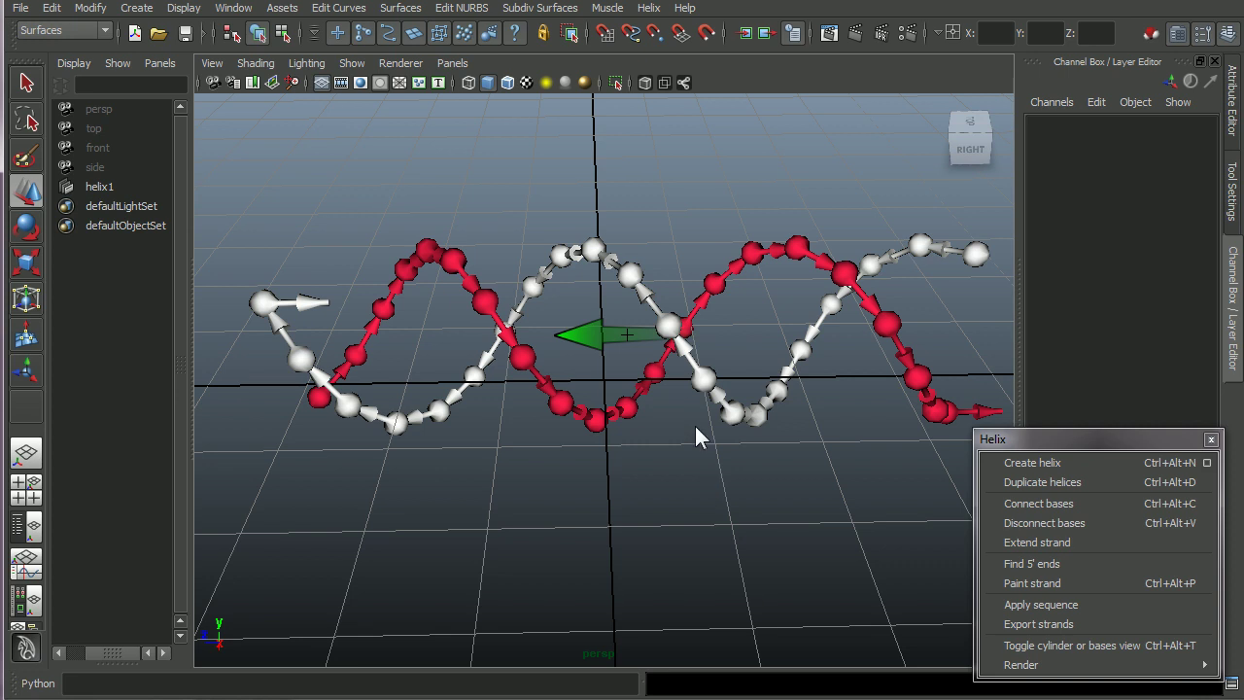
left_click(630, 282)
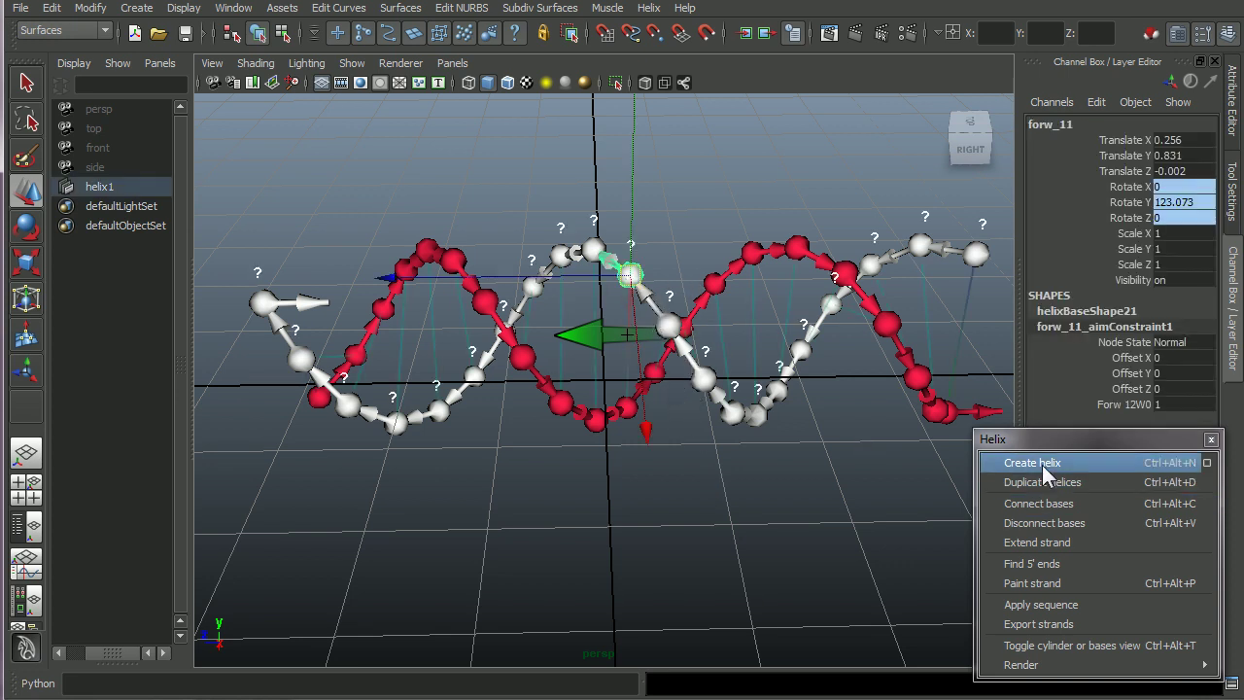
left_click(692, 464)
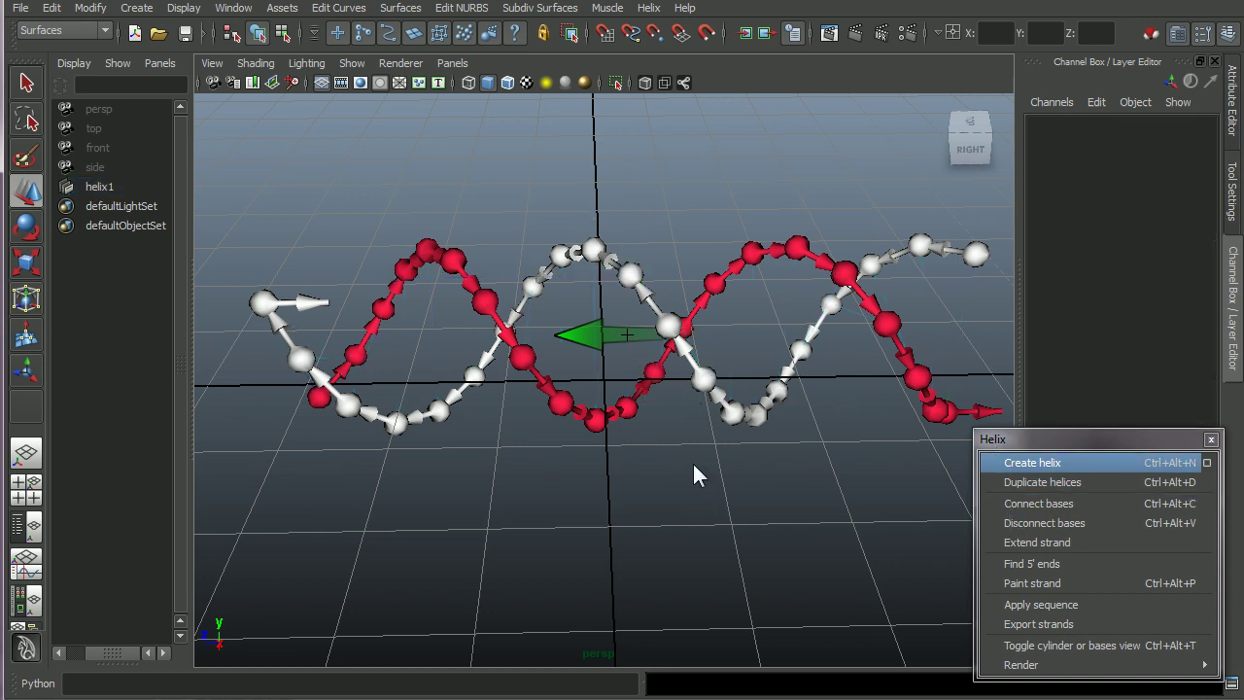
left_click(636, 282)
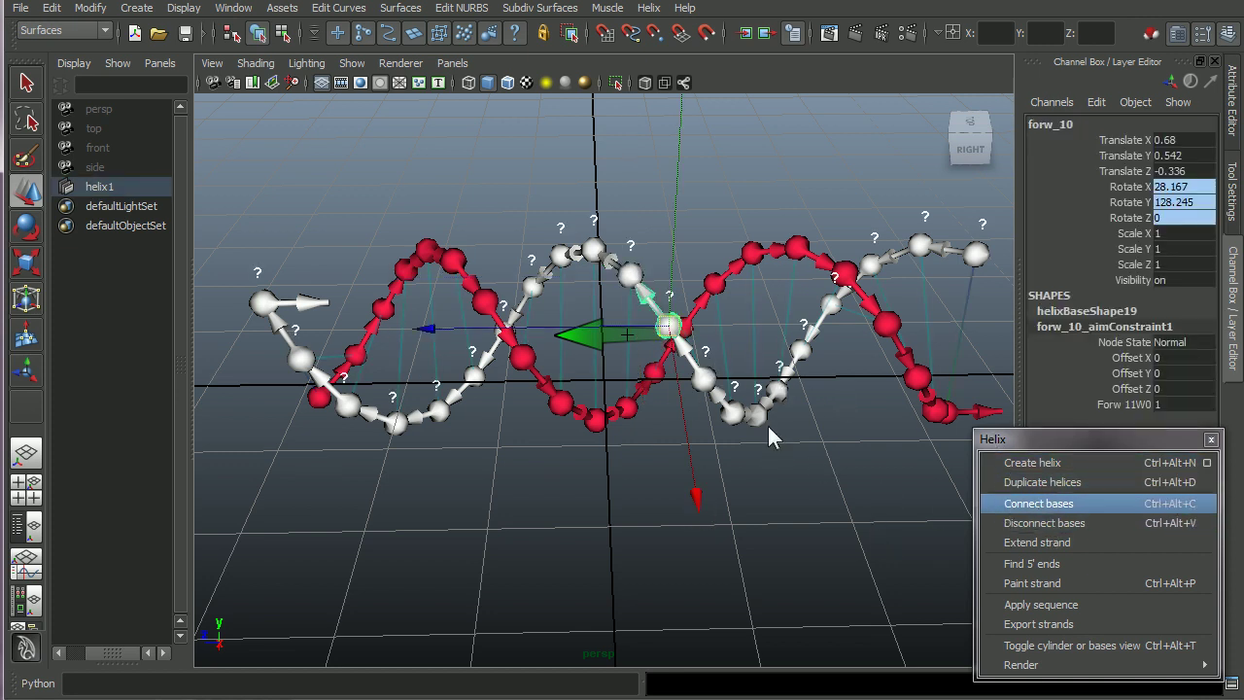
left_click(1009, 525)
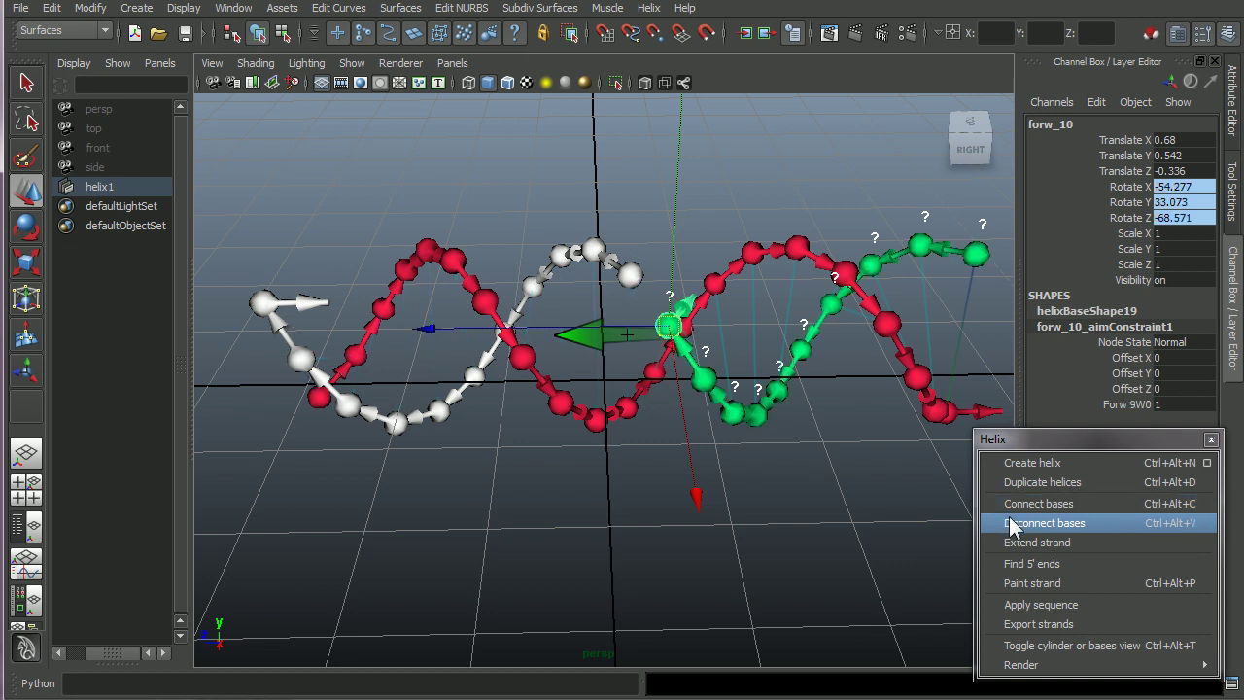
left_click(719, 369)
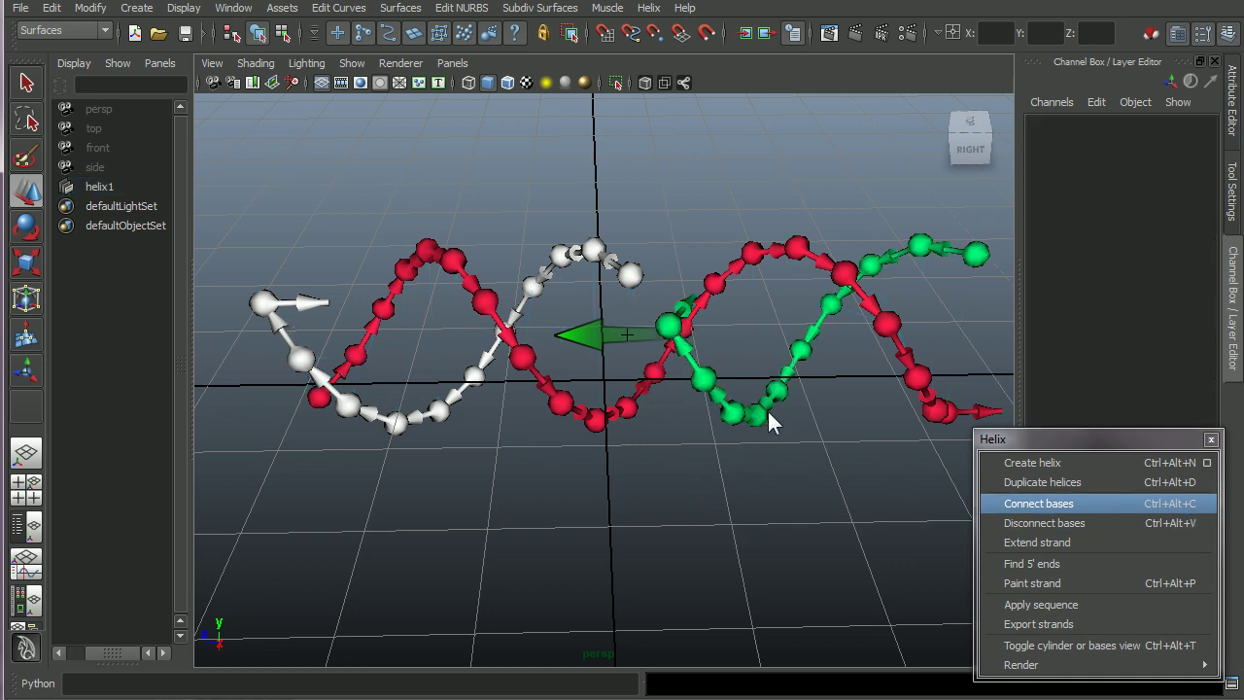
left_click(667, 331)
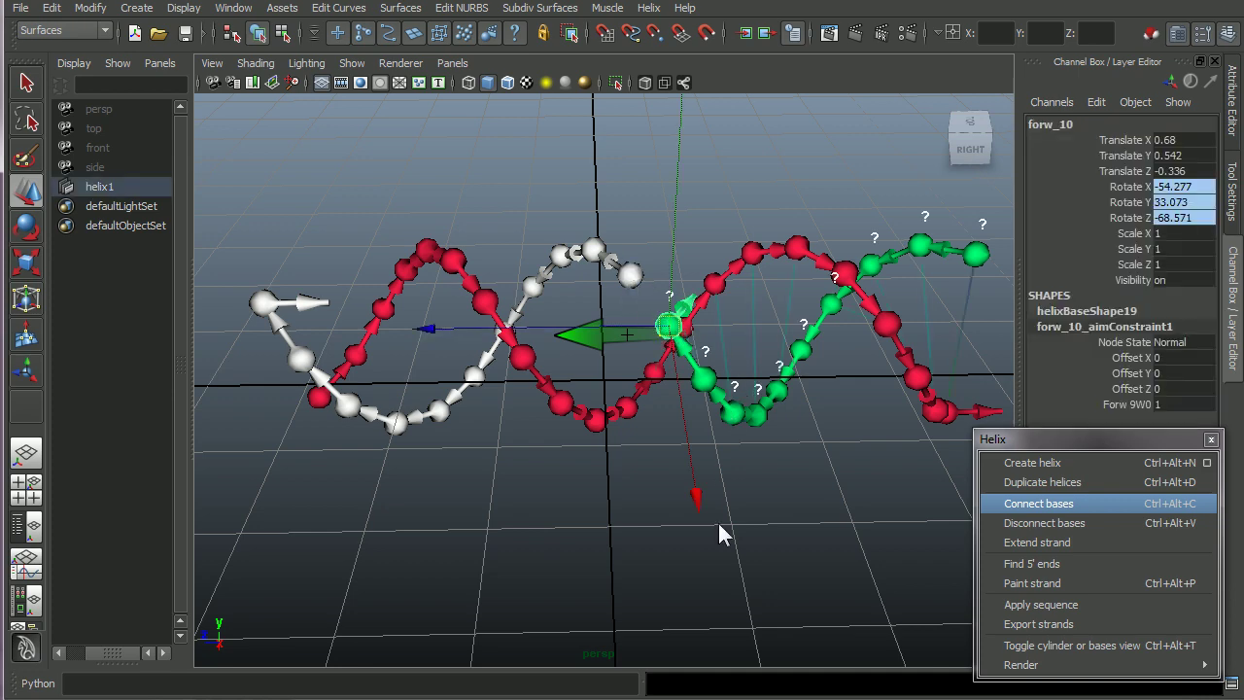
scroll(714, 505, "up", 3)
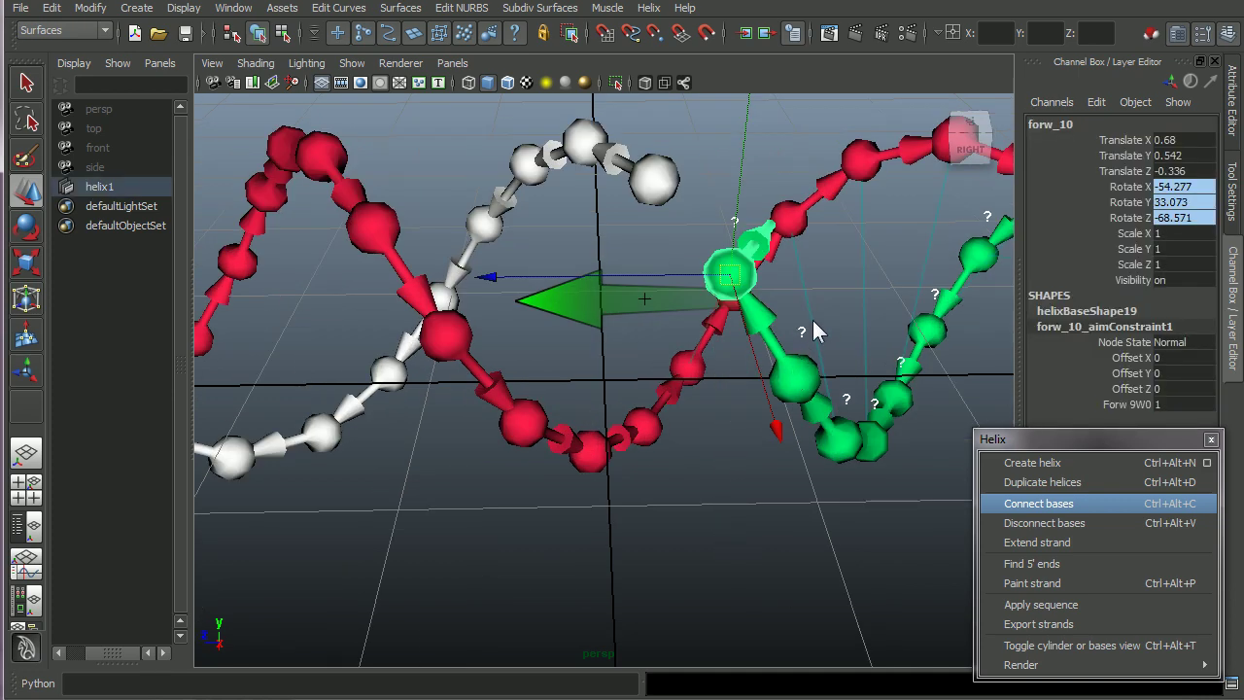
key("f")
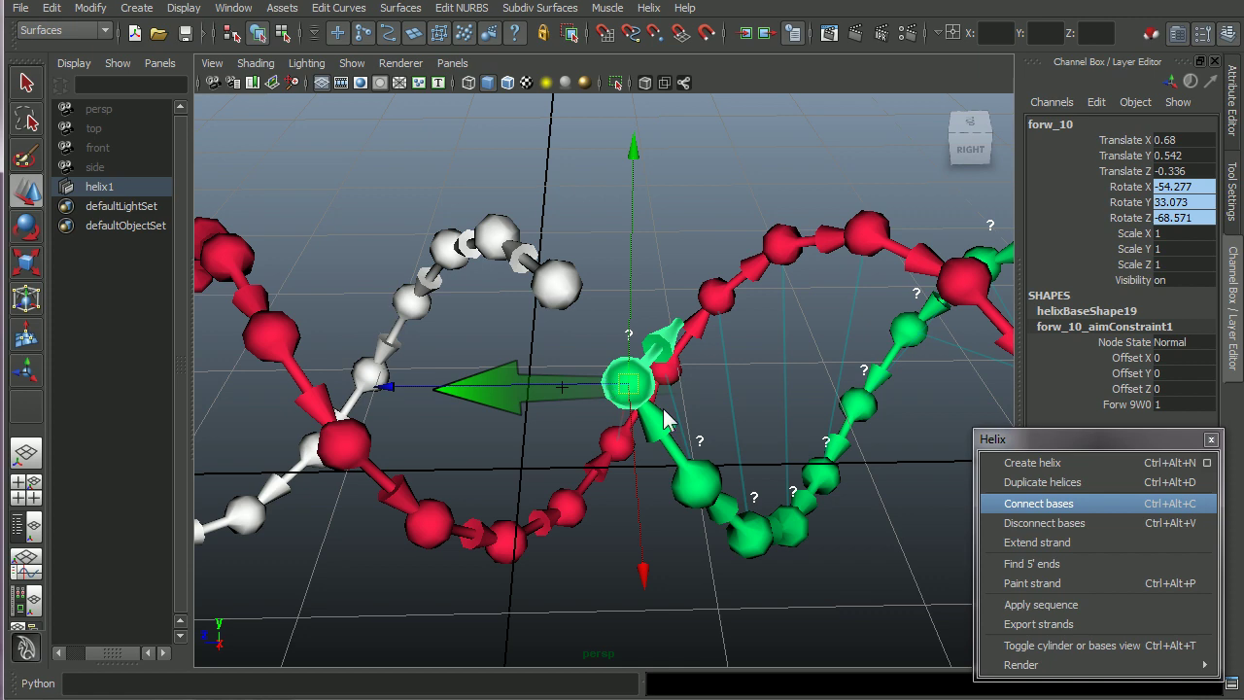
key("ctrl+z")
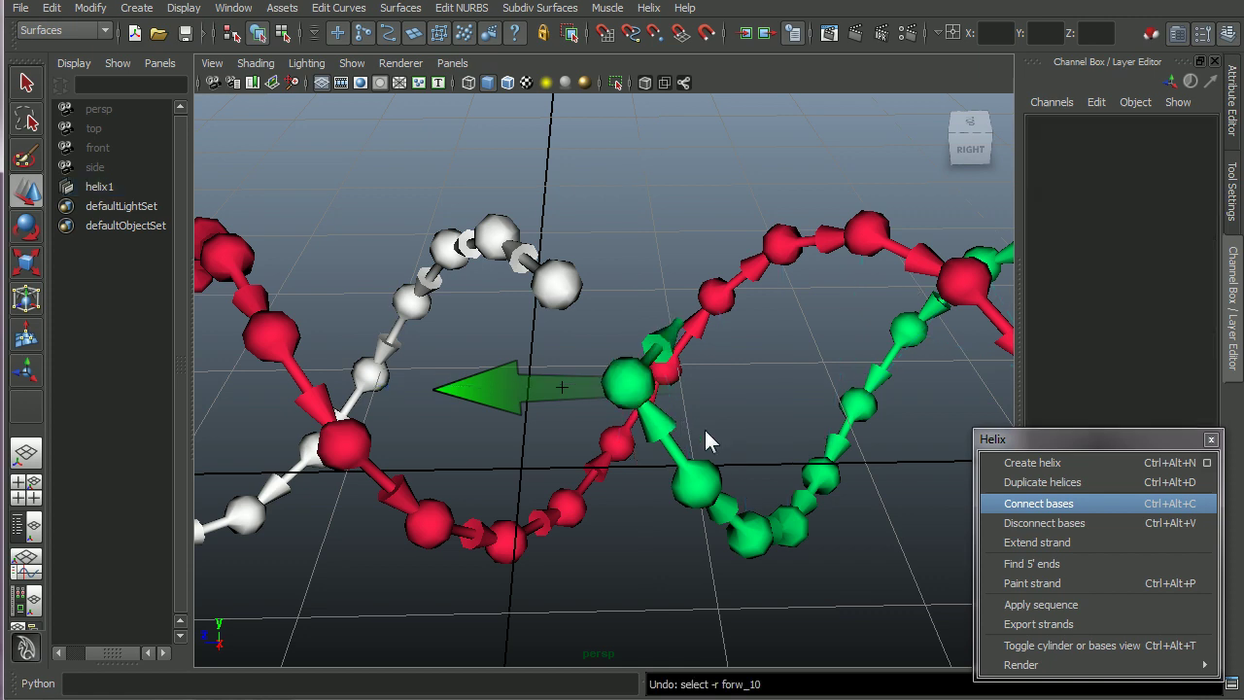
key("shift+z")
key("ctrl+alt+v")
left_click(699, 212)
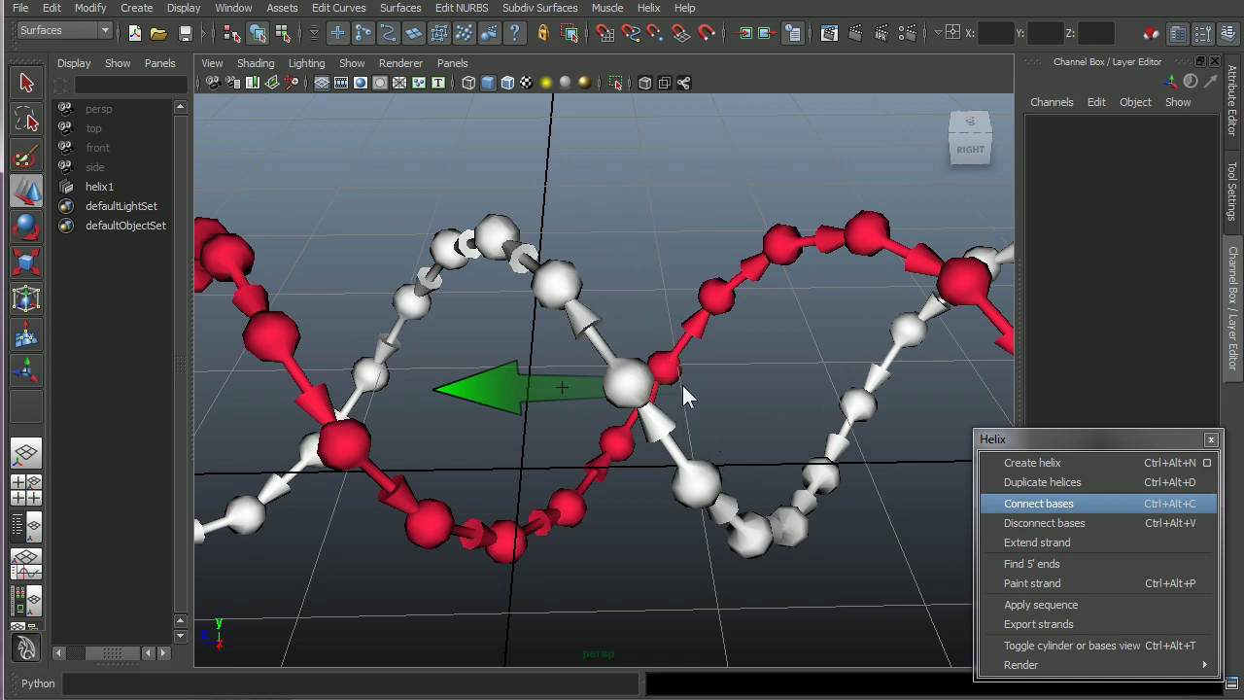
scroll(684, 384, "down", 5)
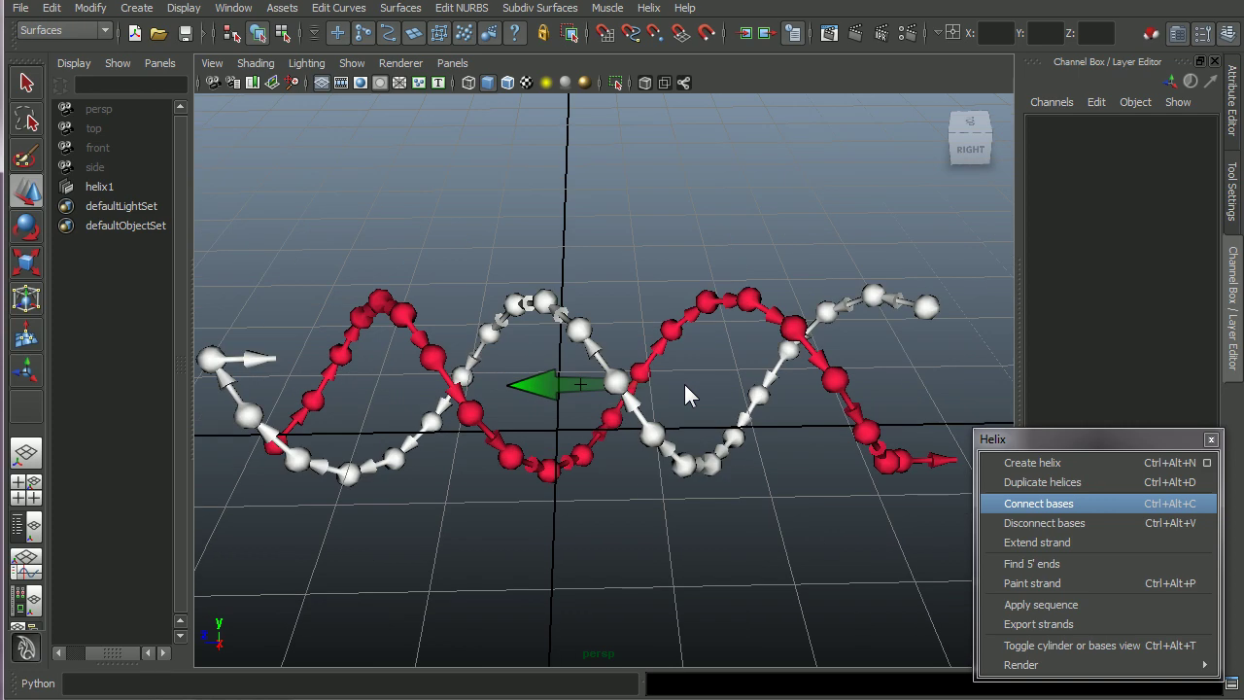
Select the whole helix1 and delete it, leaving only the default cameras and sets
left_click(582, 329)
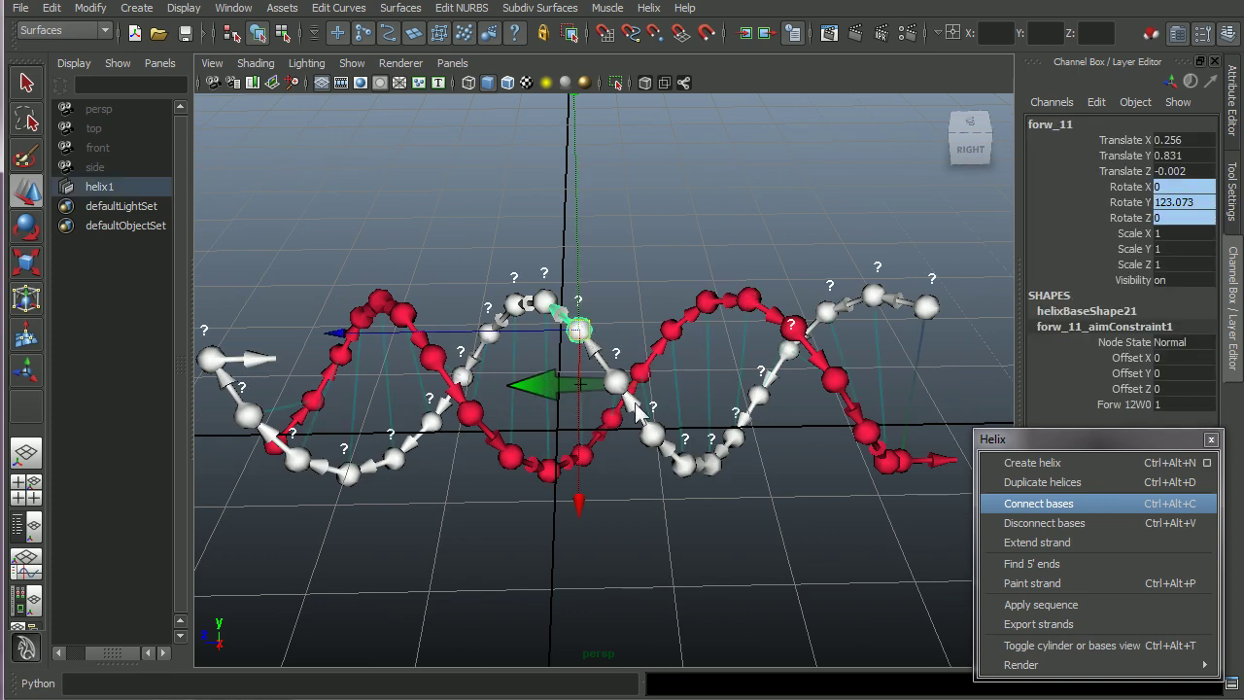
left_click(683, 492)
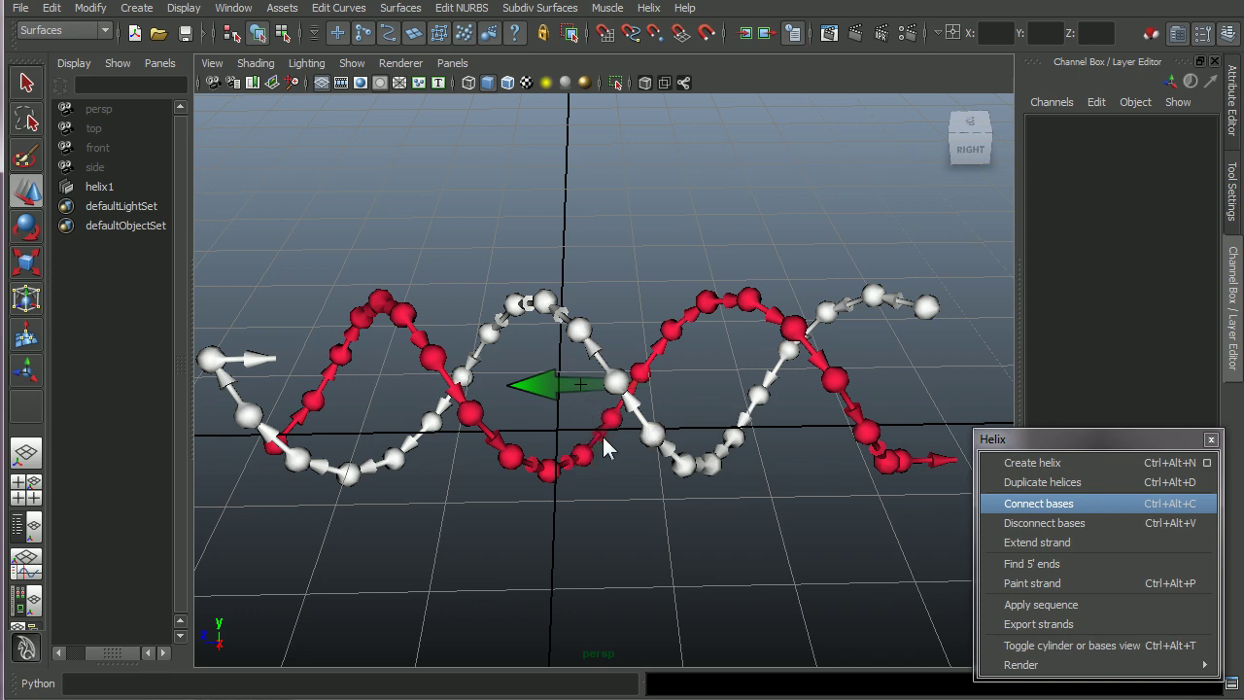
mouse_move(619, 435)
left_mouse_down("alt")
mouse_move(686, 420)
mouse_move(610, 423)
left_mouse_up("alt")
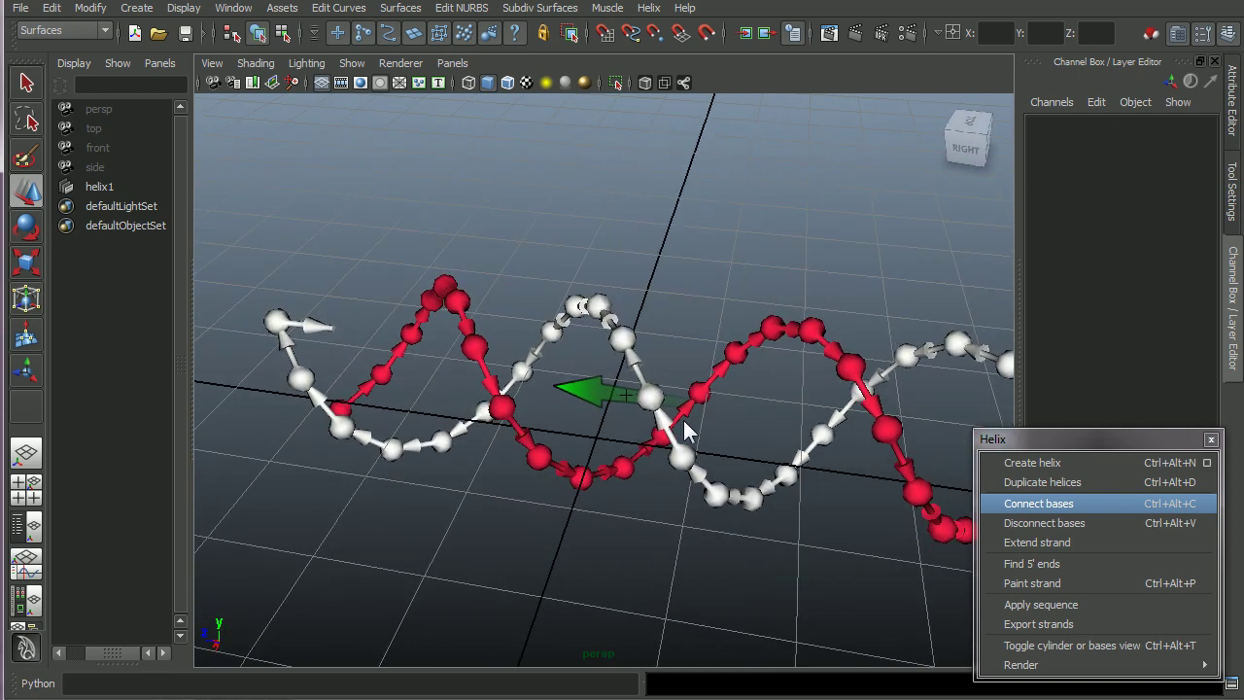
left_click_drag(684, 425, 630, 420, "alt")
left_click(572, 383)
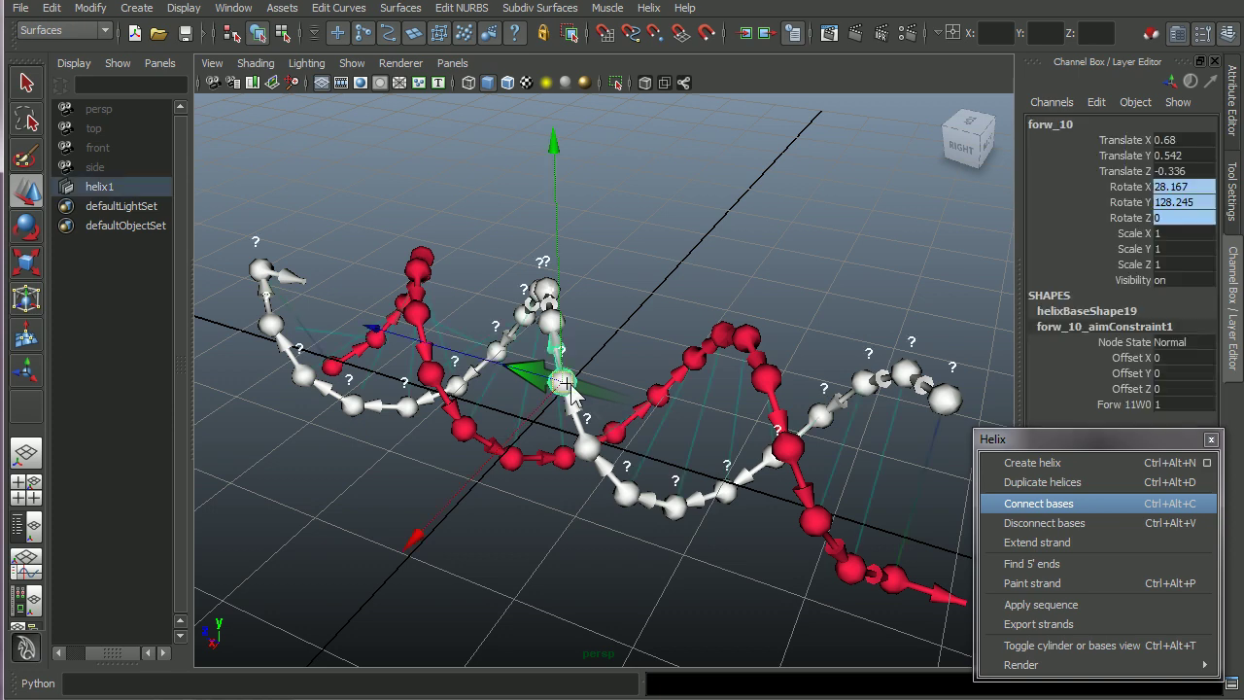
left_click(672, 409)
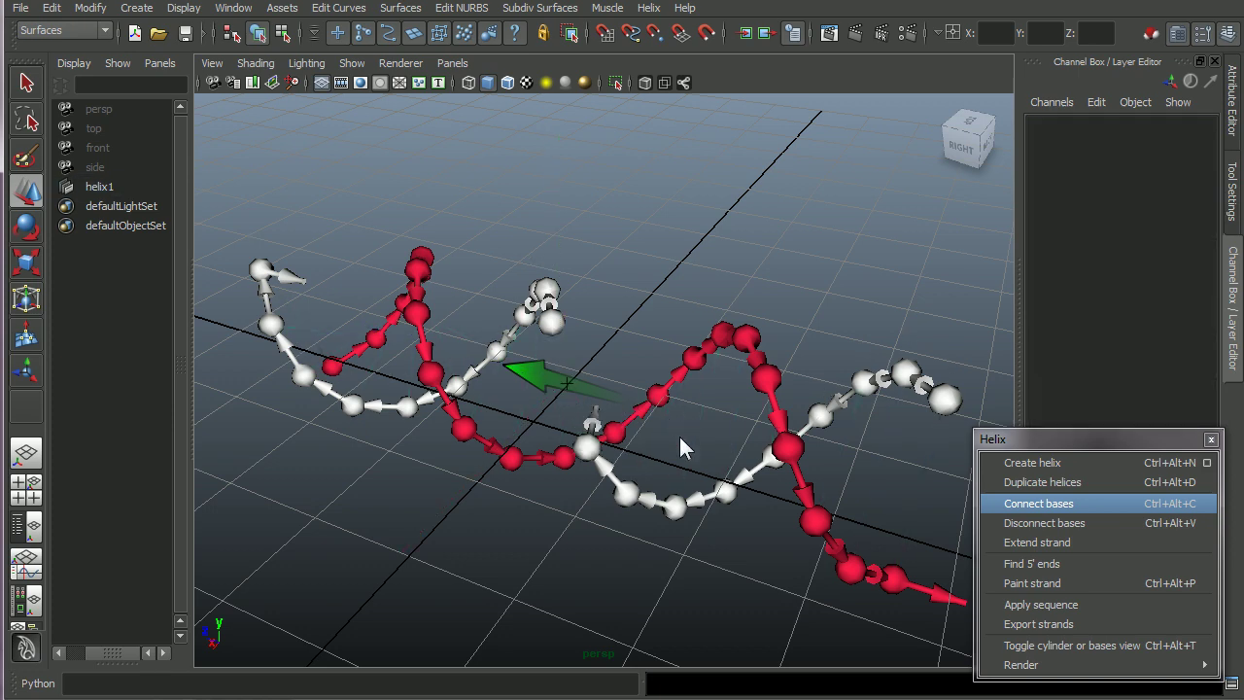
left_click(574, 383)
key("Delete")
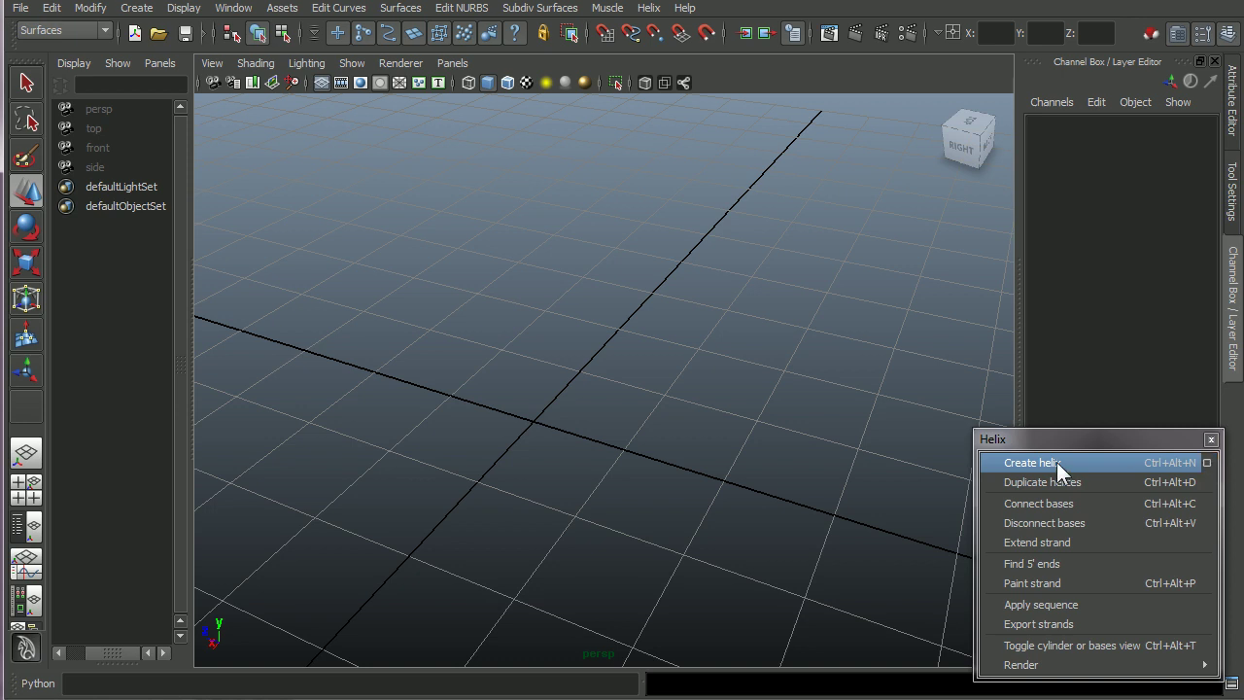
Create a new helix1 with 42 bases from the Create helix dialog
left_click(1209, 465)
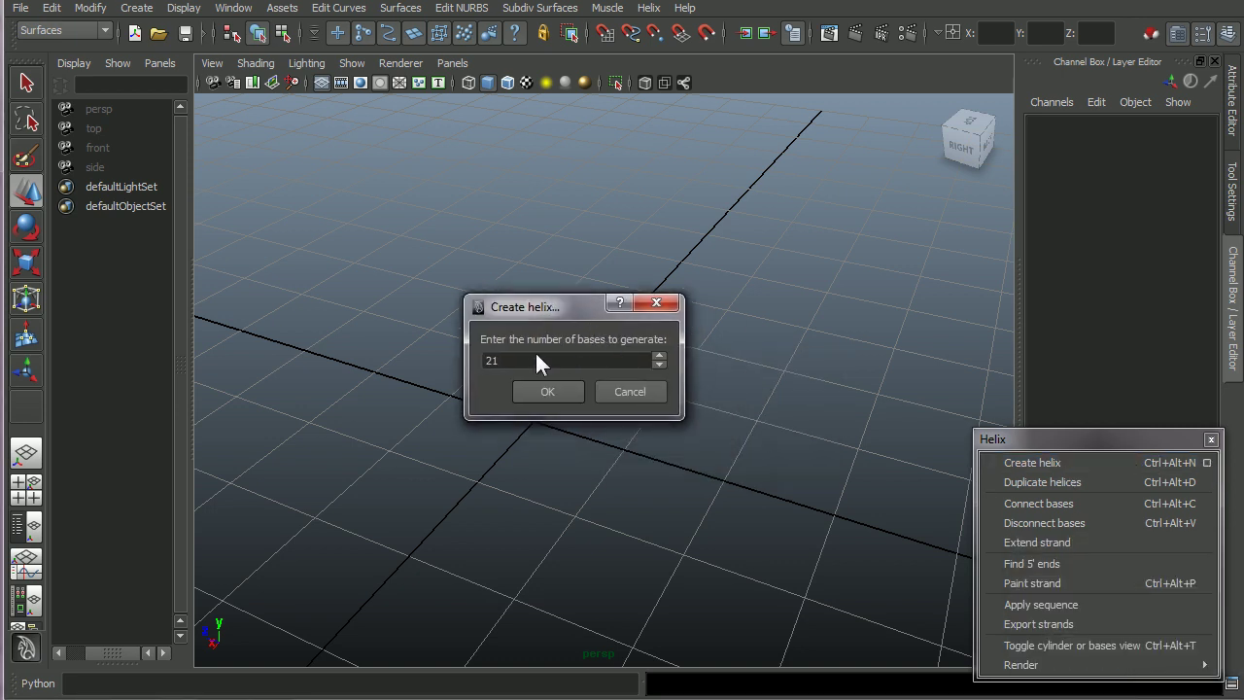
key("BackSpace")
type("4")
left_click(549, 392)
Select the new helix1 and zoom in on its cyan and magenta strands
left_click(606, 327)
left_click_drag(602, 453, 630, 455, "alt")
scroll(665, 419, "down", 5)
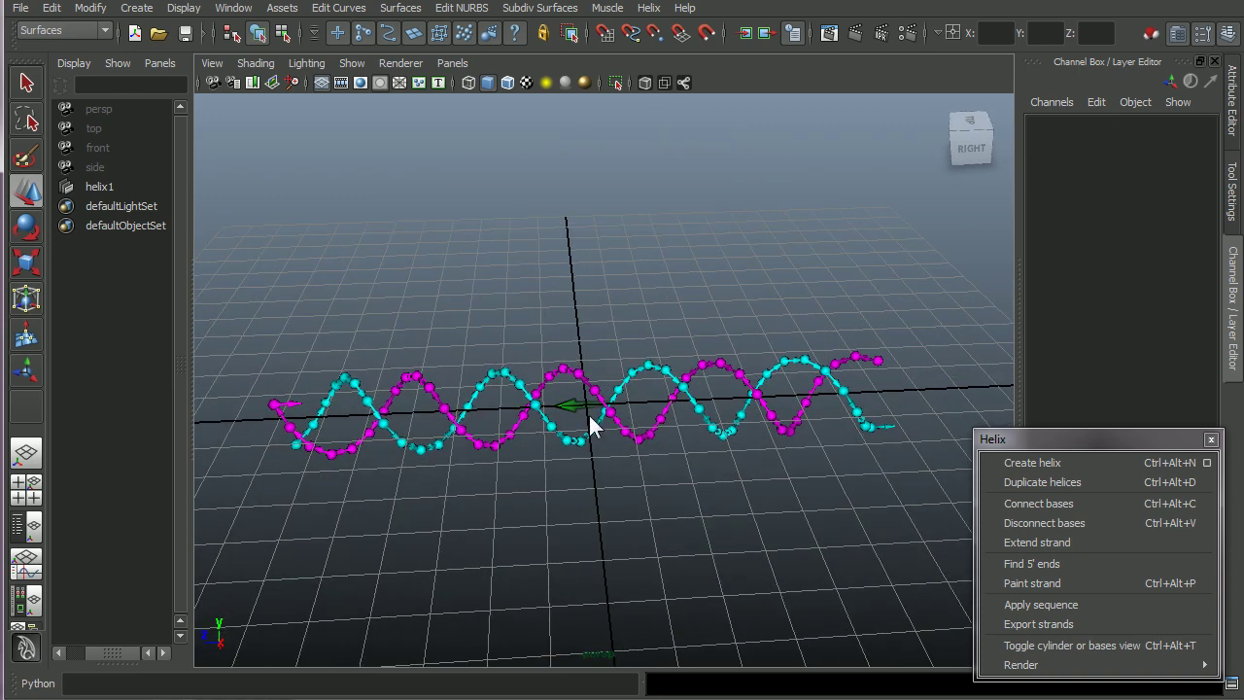
left_click(589, 412)
scroll(665, 452, "up", 4)
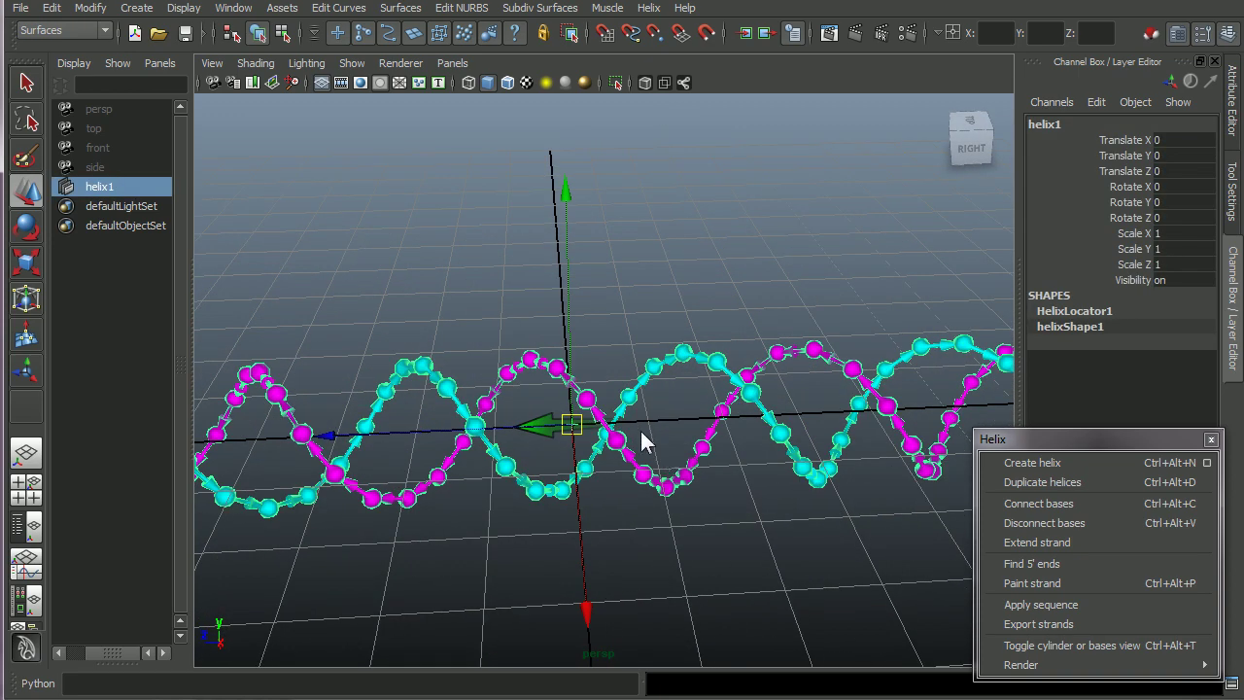
Duplicate helix1 and lift the new helix1_copy to translate Y 1.156 above the original
mouse_move(642, 499)
left_mouse_down("alt")
mouse_move(719, 478)
mouse_move(728, 492)
mouse_move(630, 521)
left_mouse_up("alt")
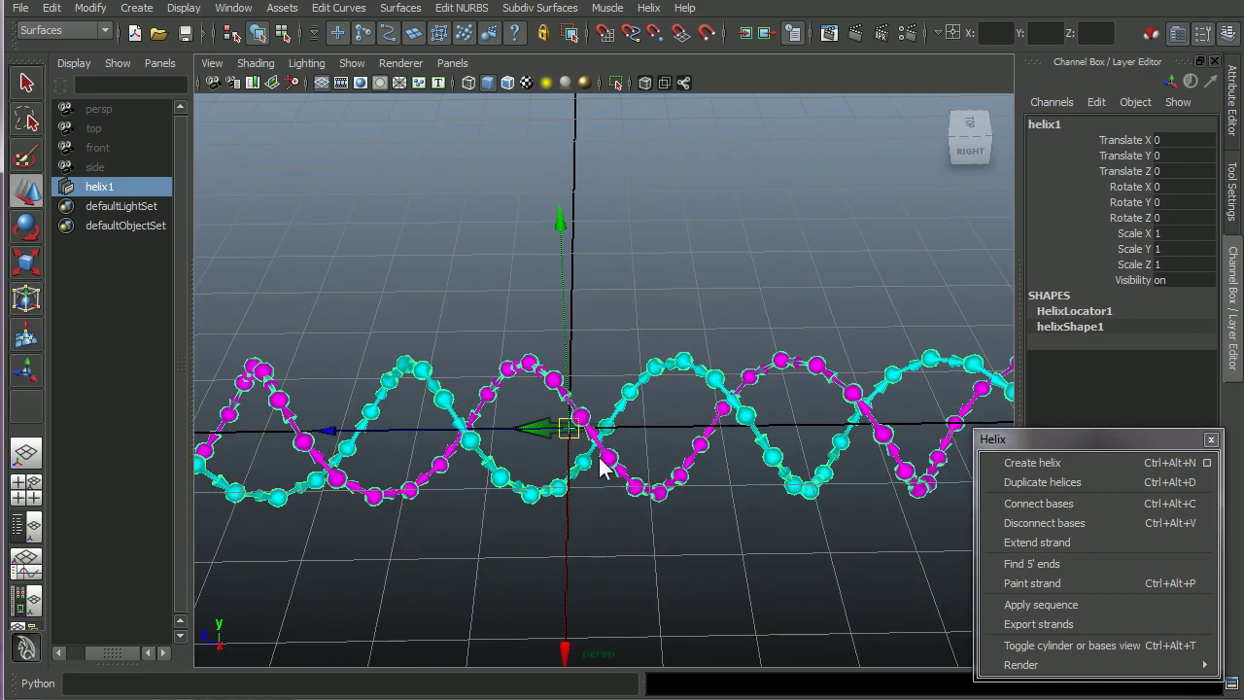
left_click(628, 500)
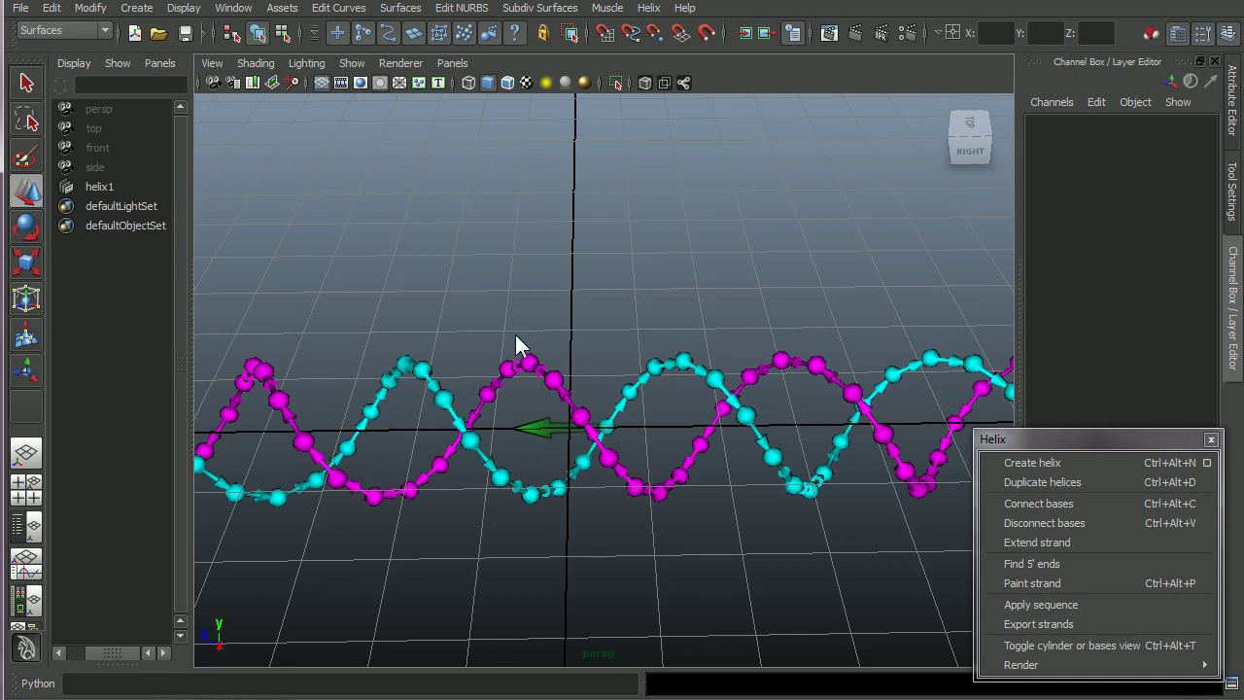
left_click_drag(600, 489, 620, 471, "alt")
left_click(588, 442)
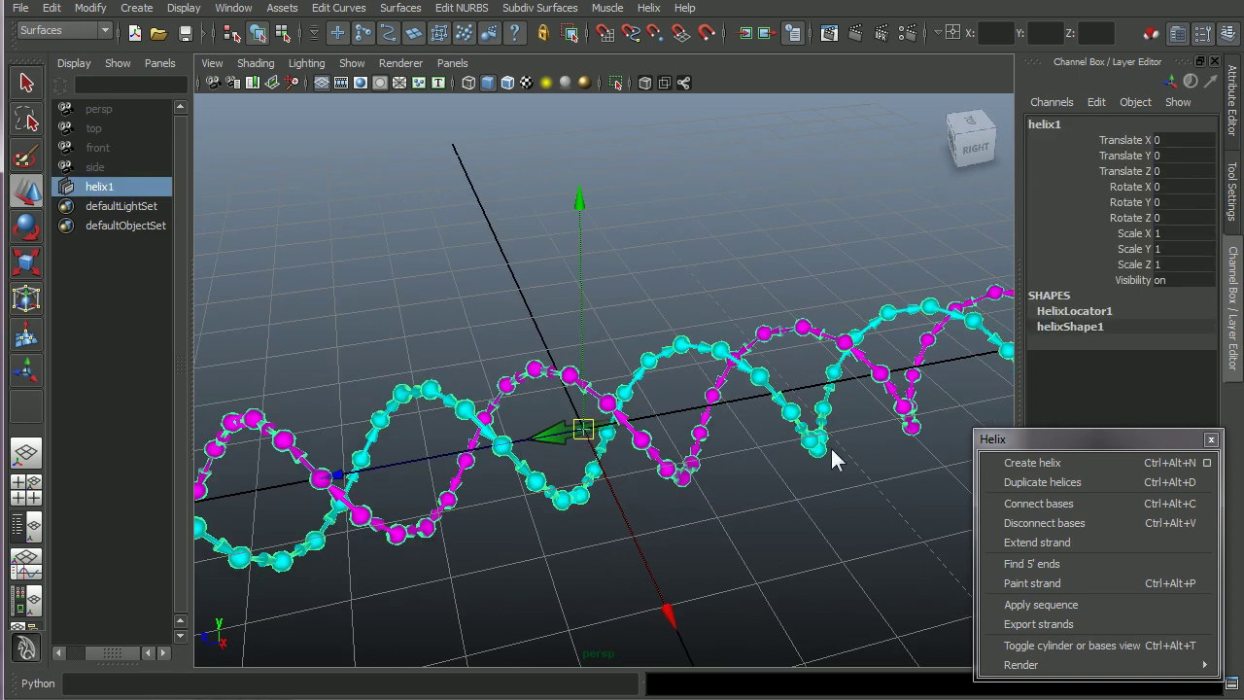
left_click(1085, 485)
left_click_drag(587, 341, 559, 168)
left_click(743, 521)
left_click_drag(743, 521, 750, 495, "alt")
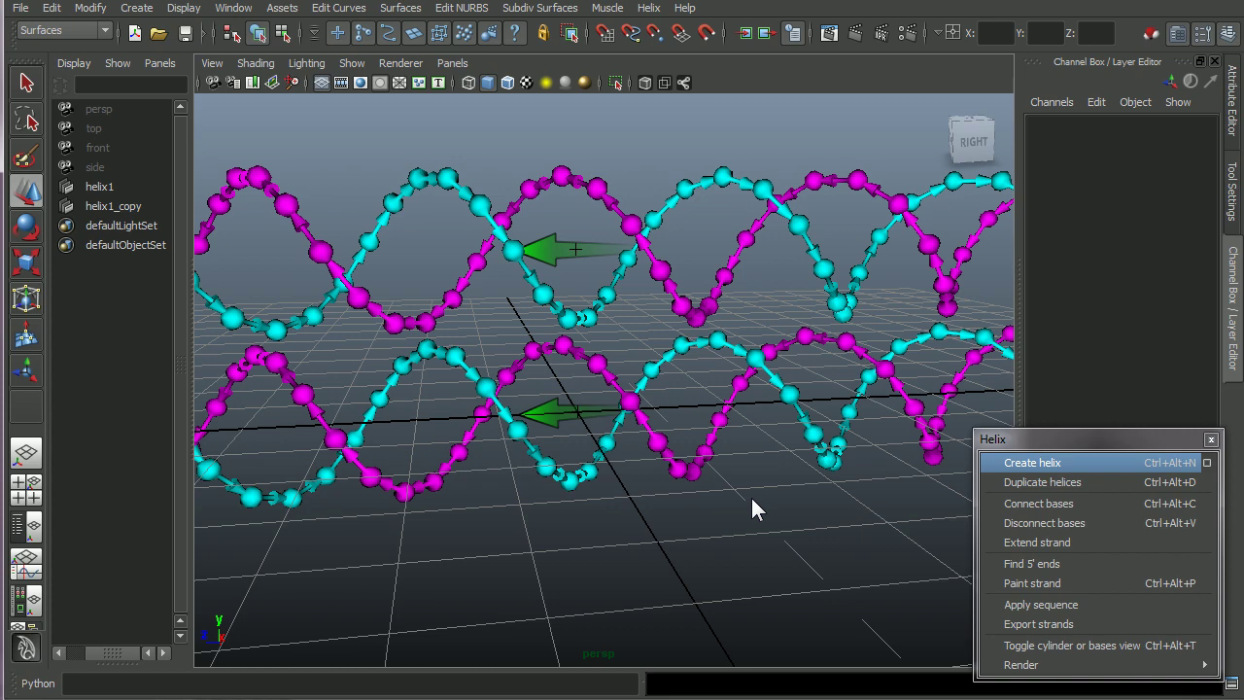
Lower helix1_copy slightly toward helix1, to translate Y 1.822
left_click(576, 249)
left_click_drag(579, 158, 580, 172)
scroll(598, 374, "up", 10)
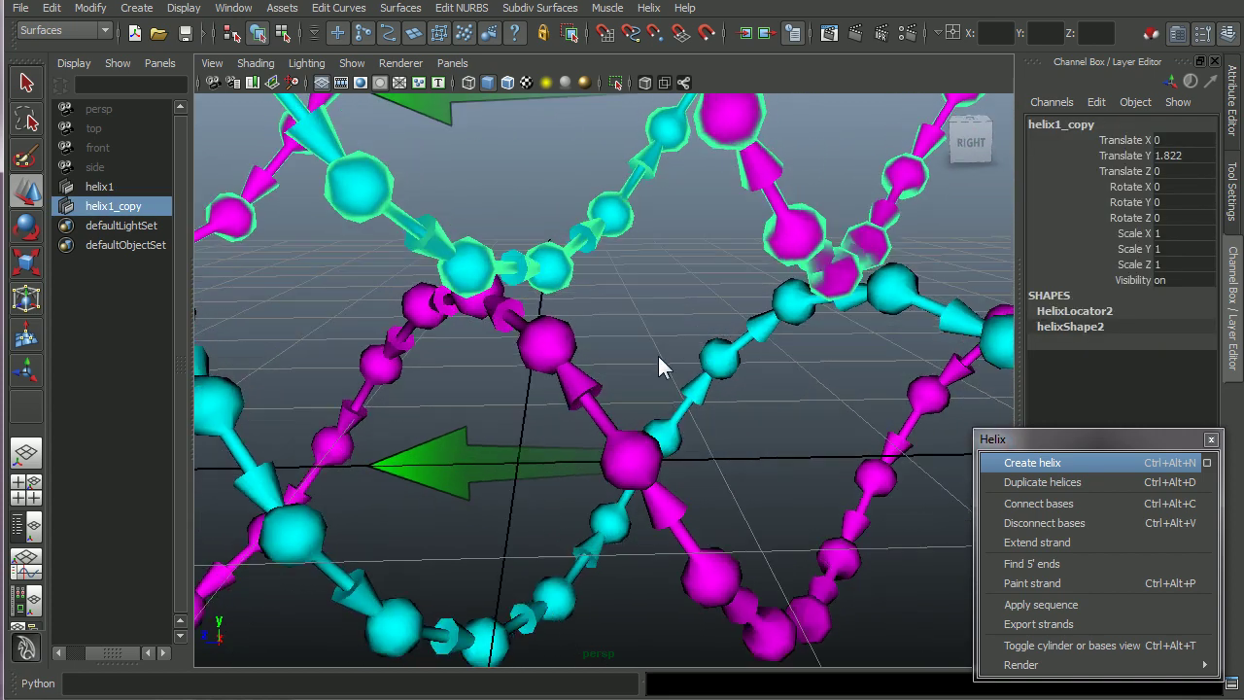
left_click(533, 404)
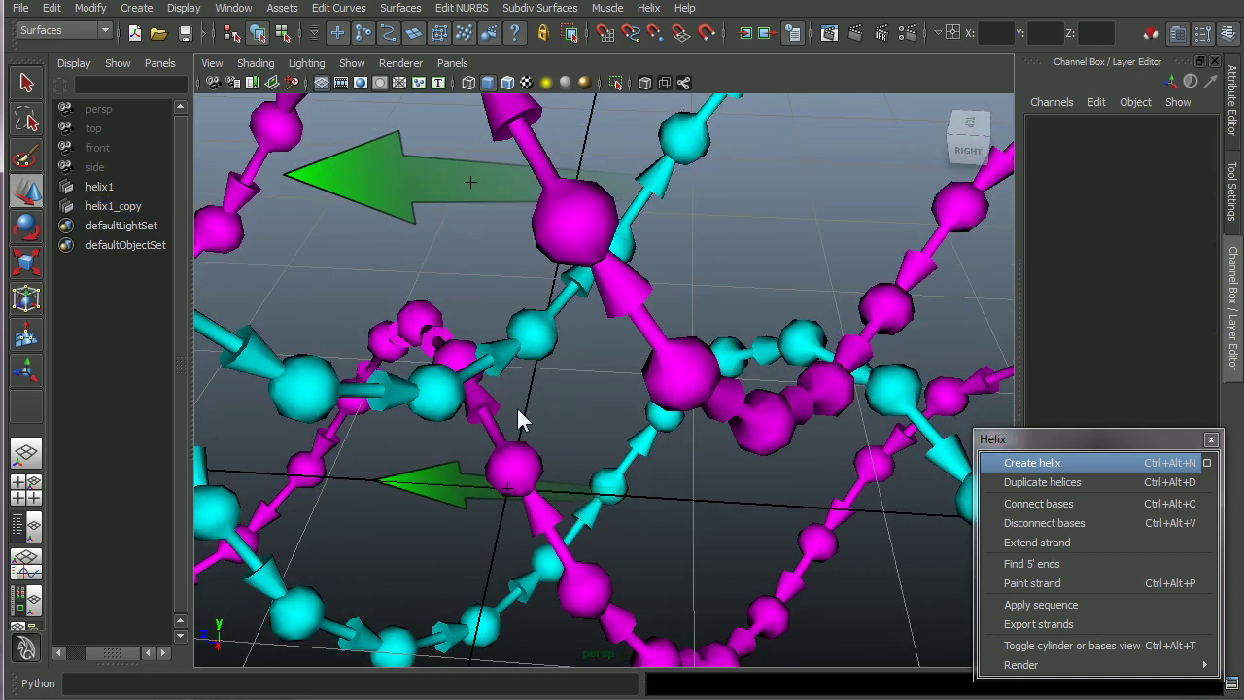
left_click_drag(520, 410, 659, 407, "alt")
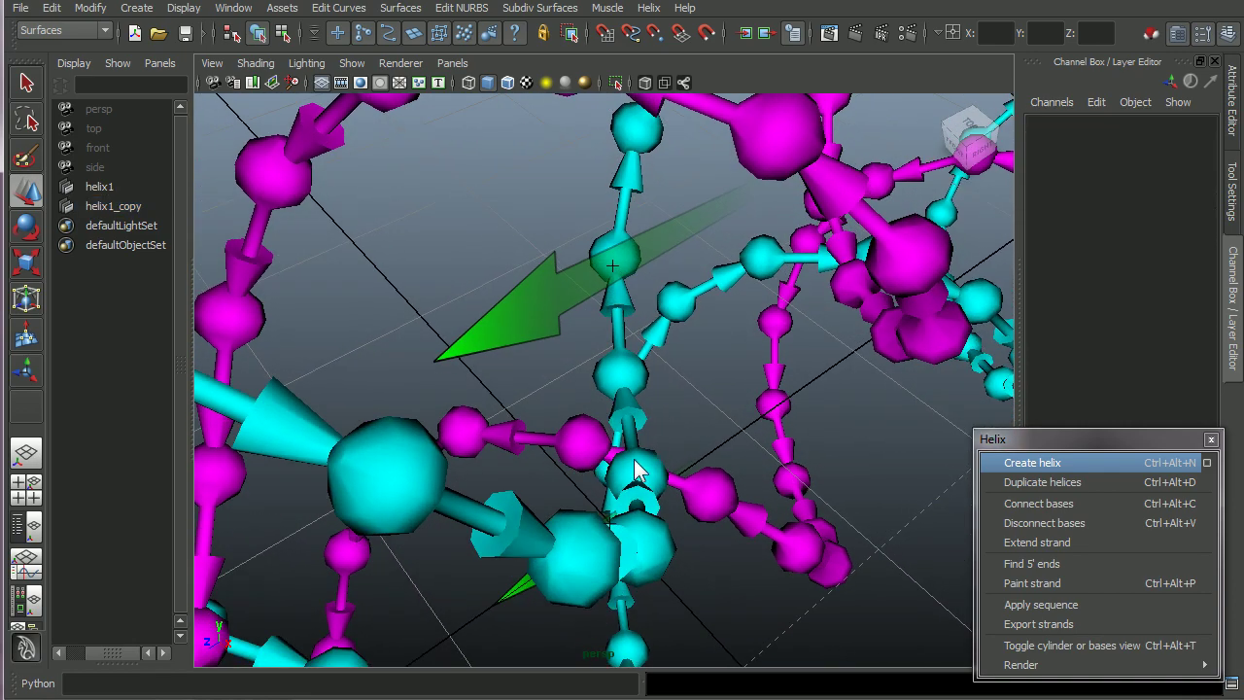
Connect base backw_22 to forw_22 across the helices, forming a red crossover strand
key("q")
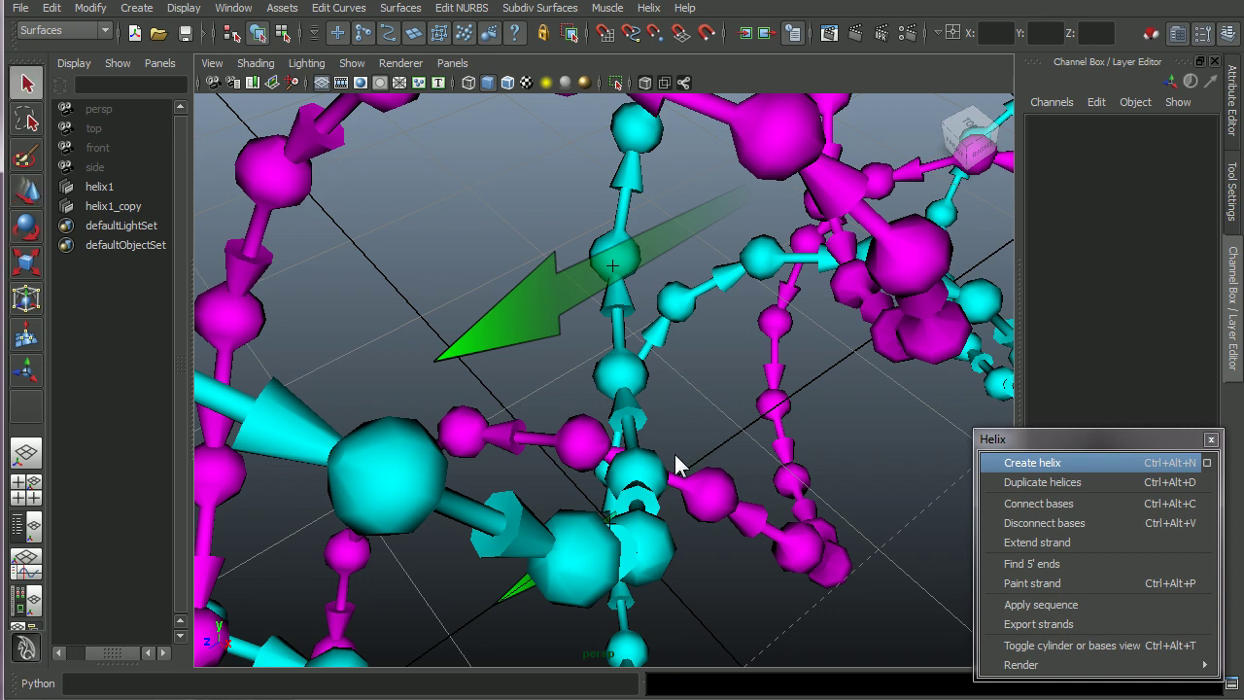
left_click_drag(708, 492, 647, 511, "alt")
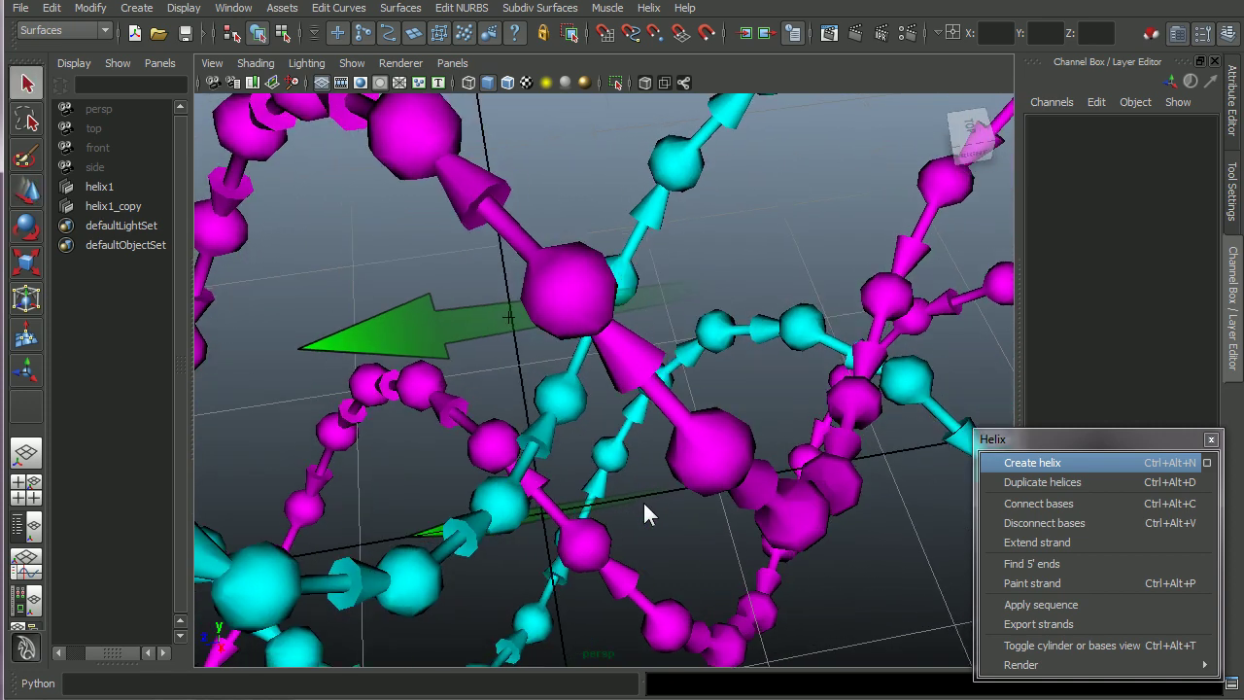
left_click(511, 505)
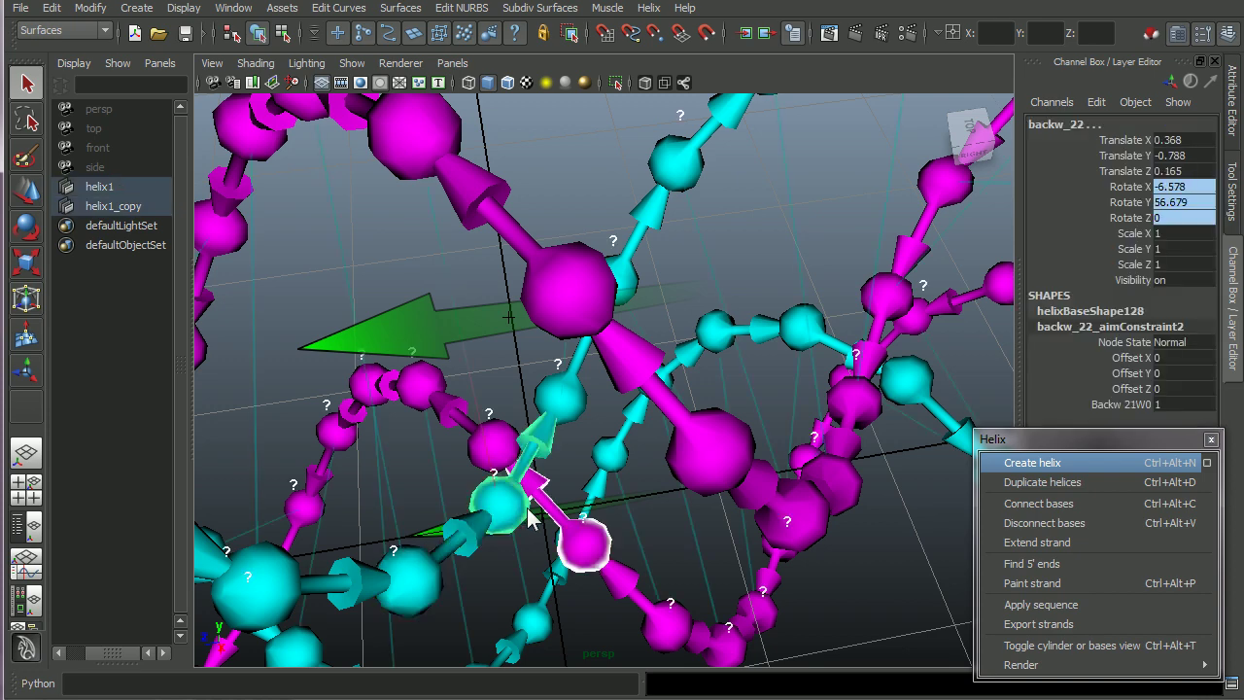
left_click(512, 514)
left_click(513, 514)
left_click(486, 448)
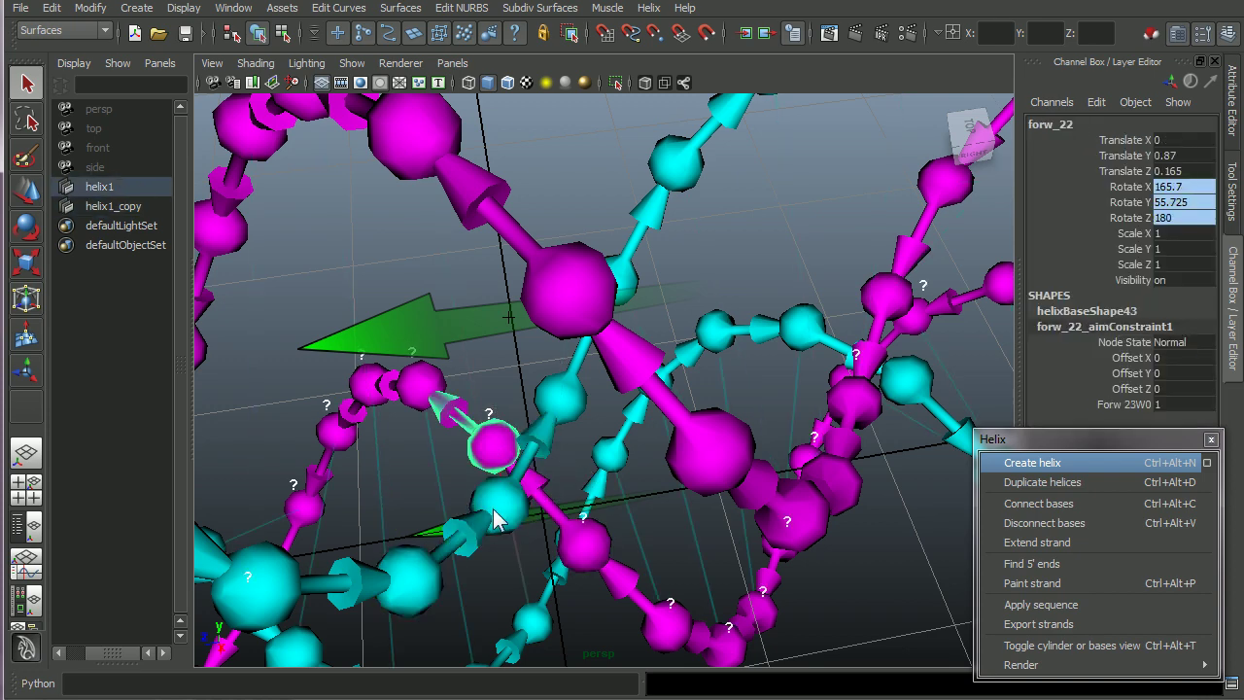
left_click(516, 525)
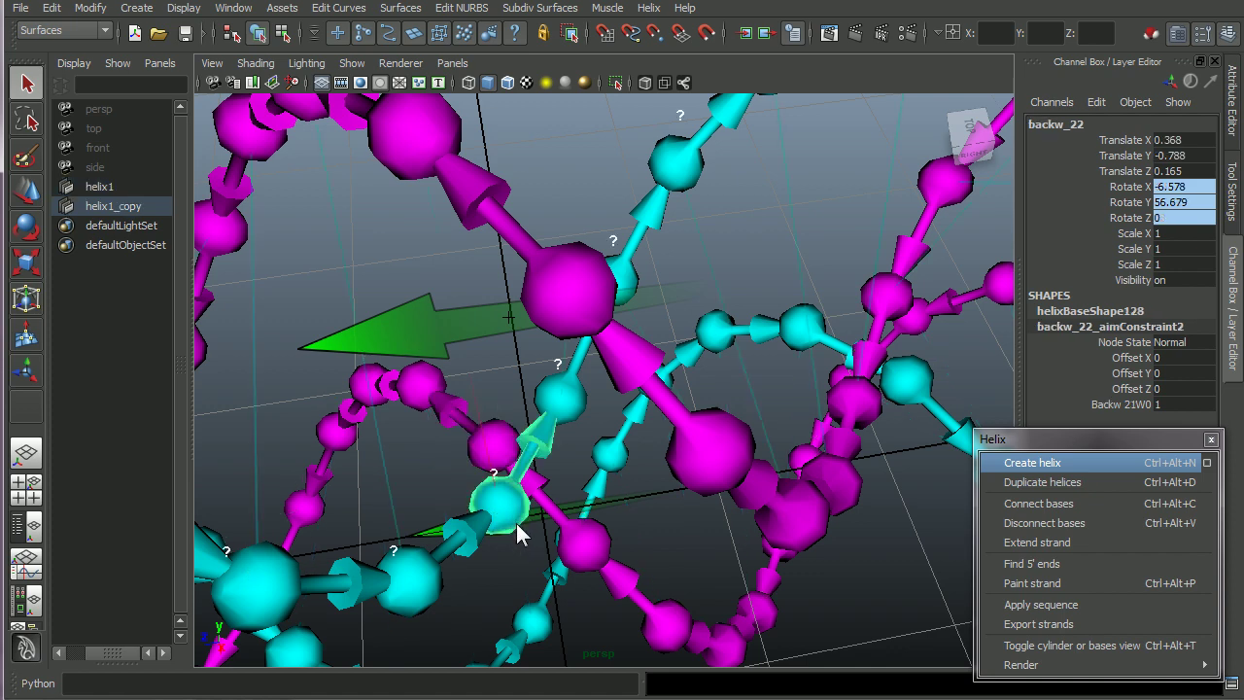
left_click(478, 459, "shift")
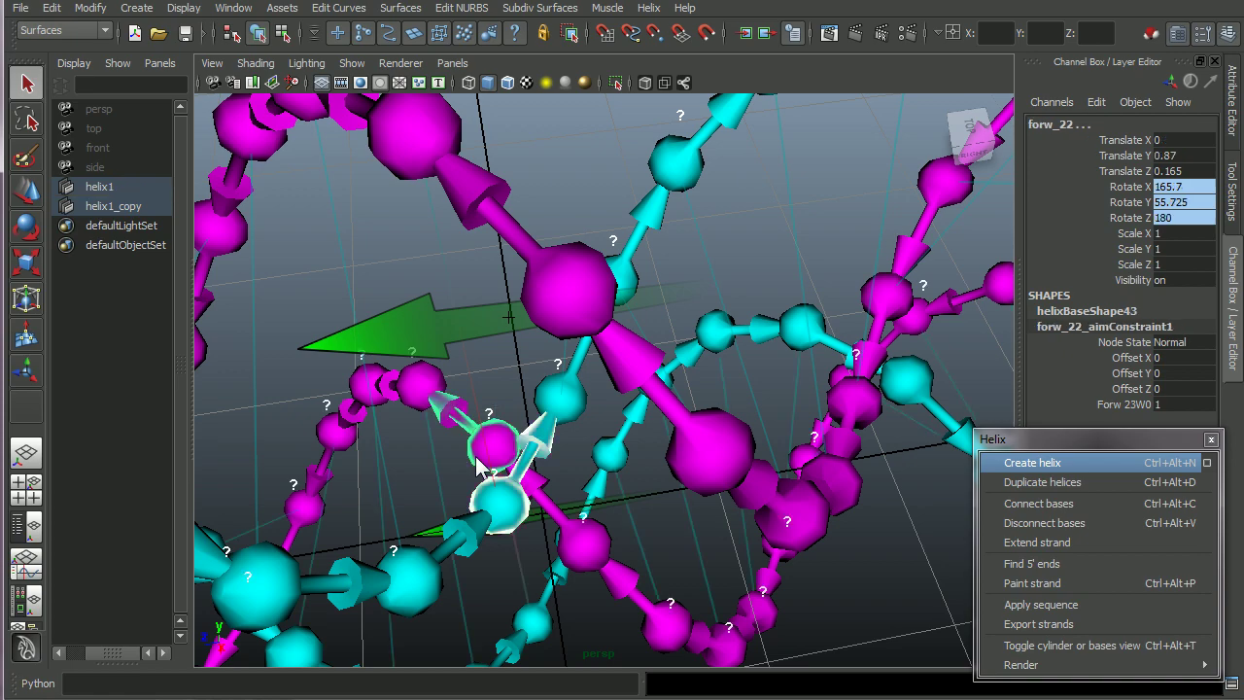
left_click(1056, 504)
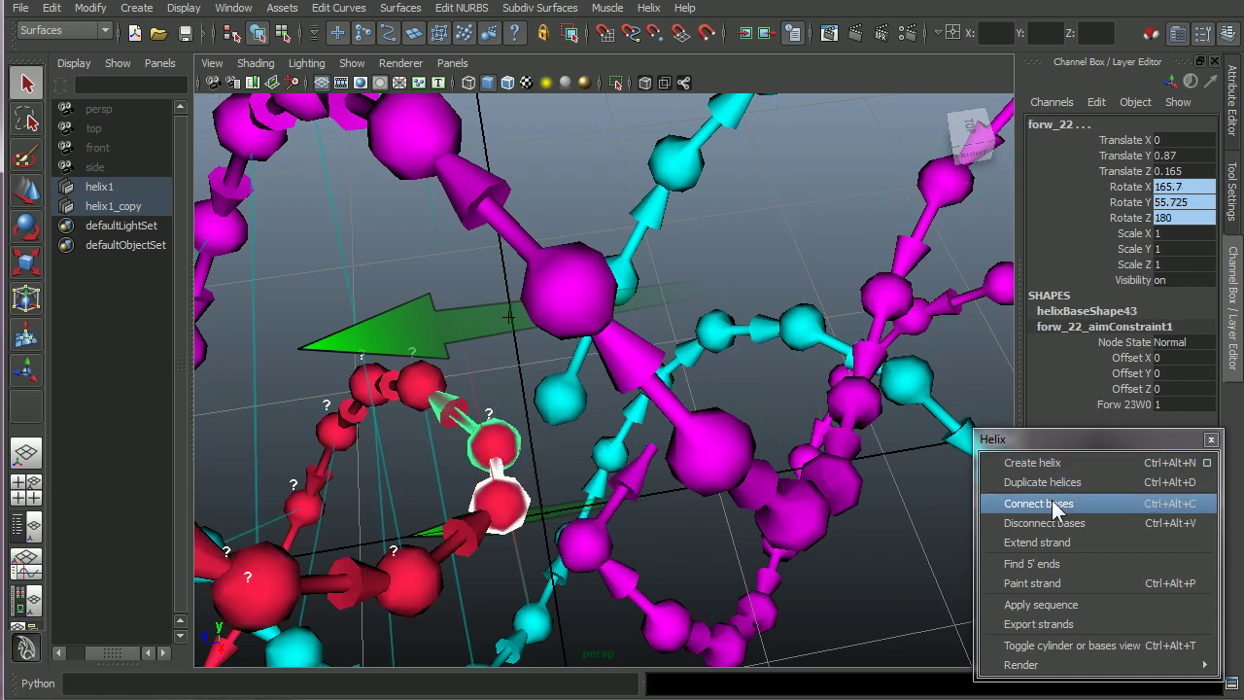
left_click(532, 461)
left_click_drag(533, 461, 473, 467, "alt")
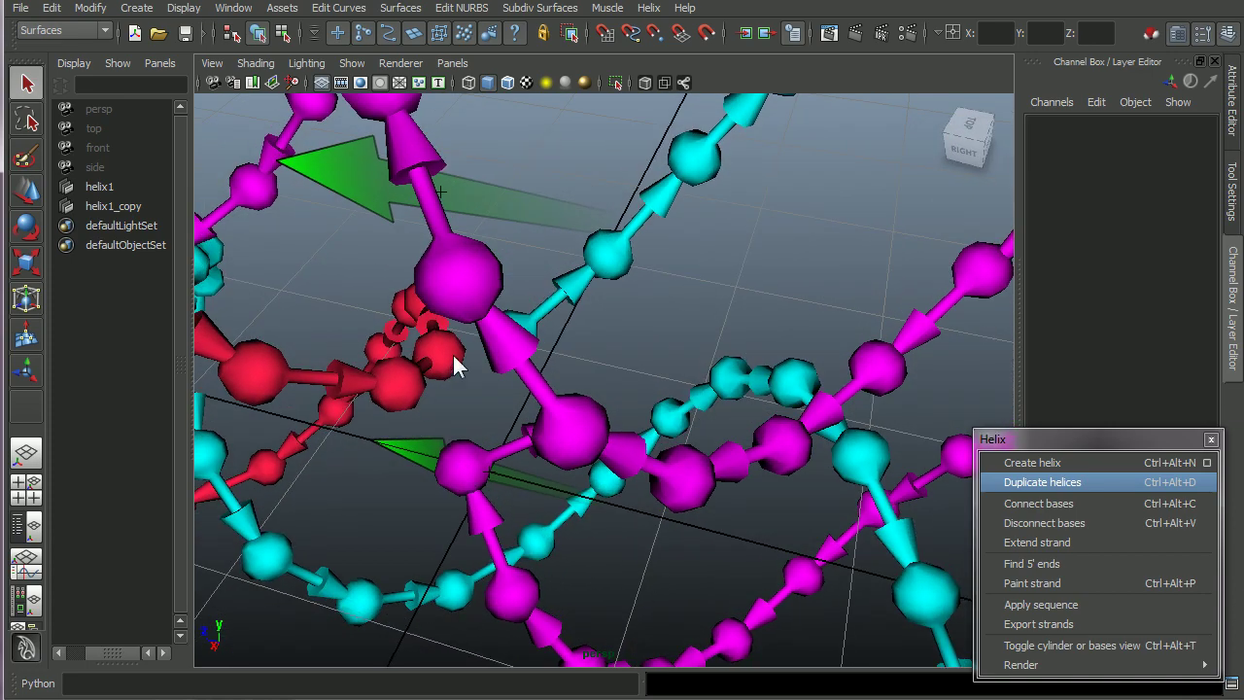
left_click_drag(453, 365, 497, 382, "alt")
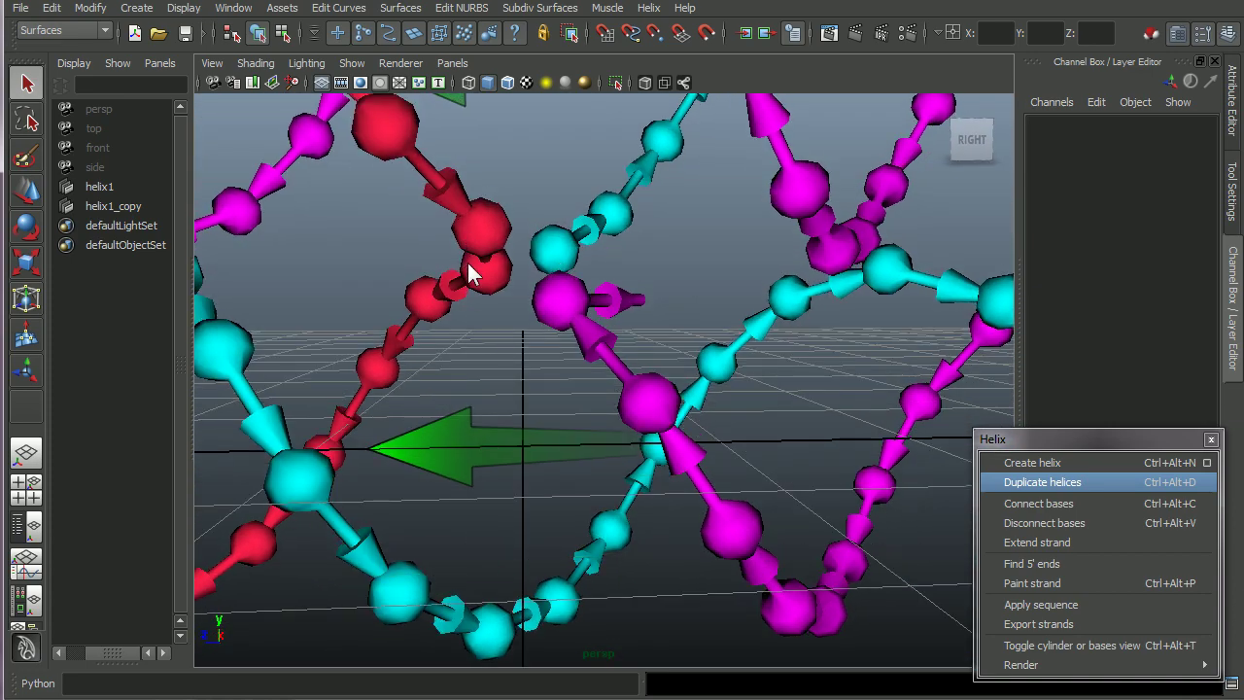
Connect bases forw_21 and backw_21 as a second crossover between the helices
left_click(559, 311)
left_click(612, 272)
left_click(561, 293)
left_click_drag(552, 258, 612, 302, "alt")
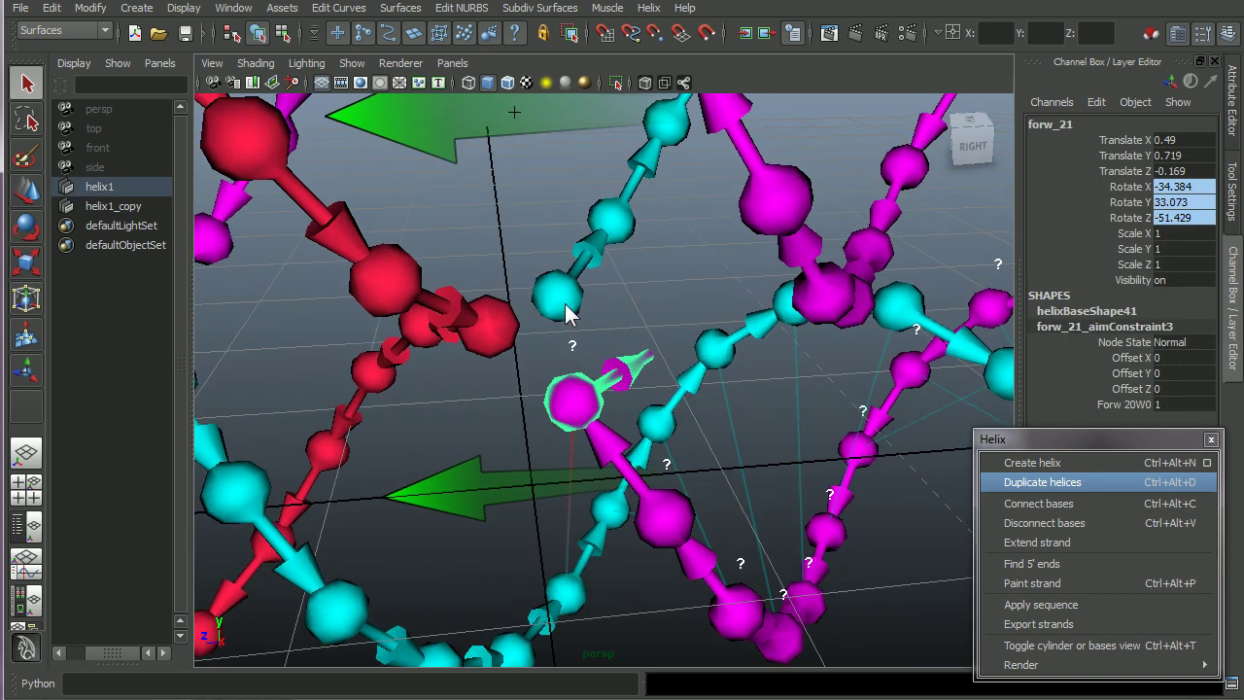
left_click(578, 392)
left_click(571, 391)
left_click(559, 294, "shift")
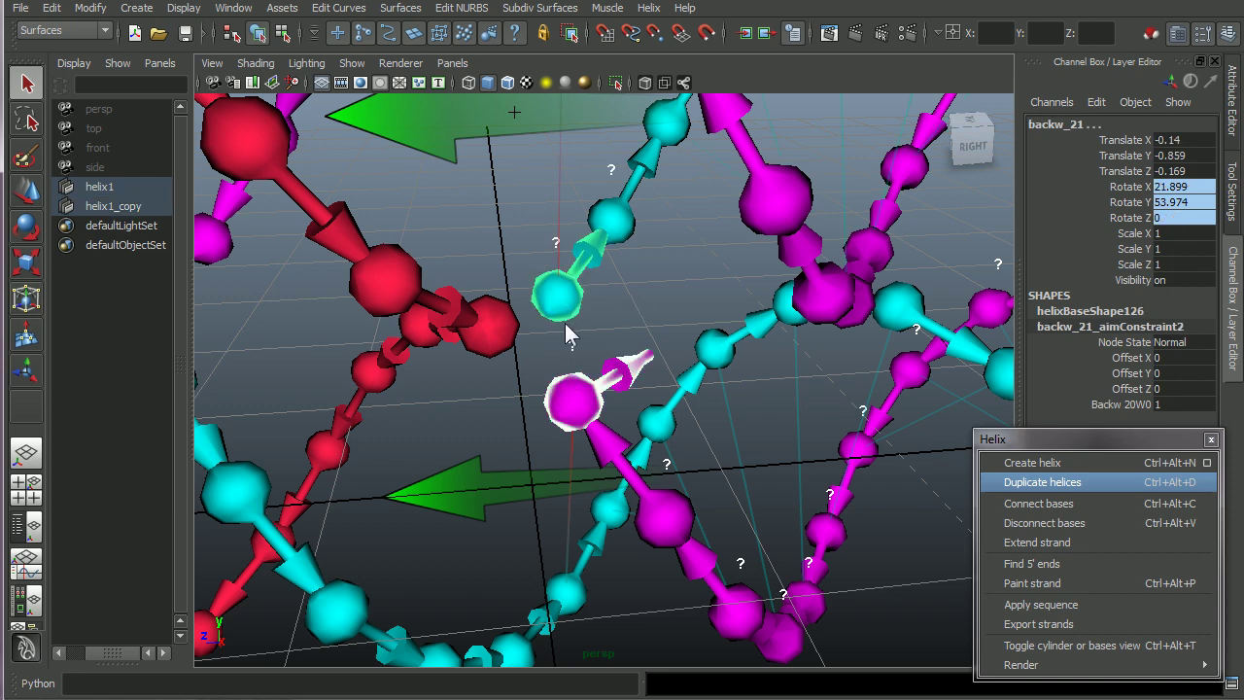
left_click(1039, 506)
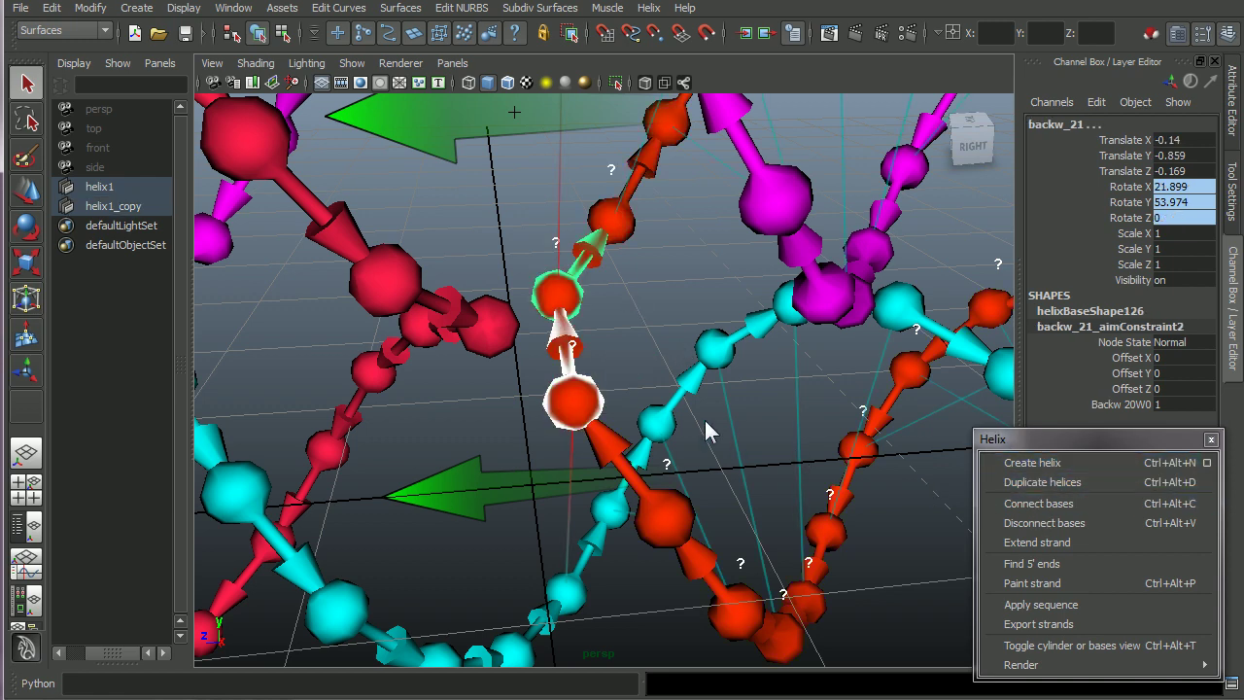
Paint the newly joined strand green with Helix > Paint strand
left_click(583, 406)
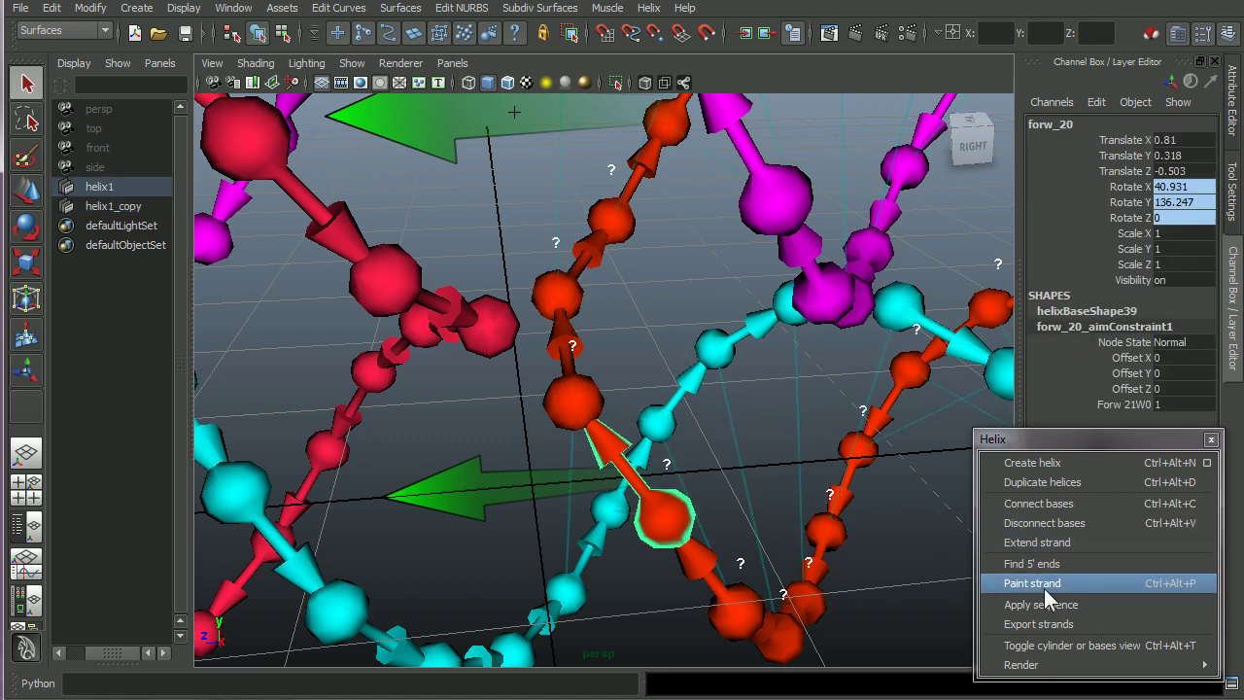
left_click(1044, 585)
left_click(728, 430)
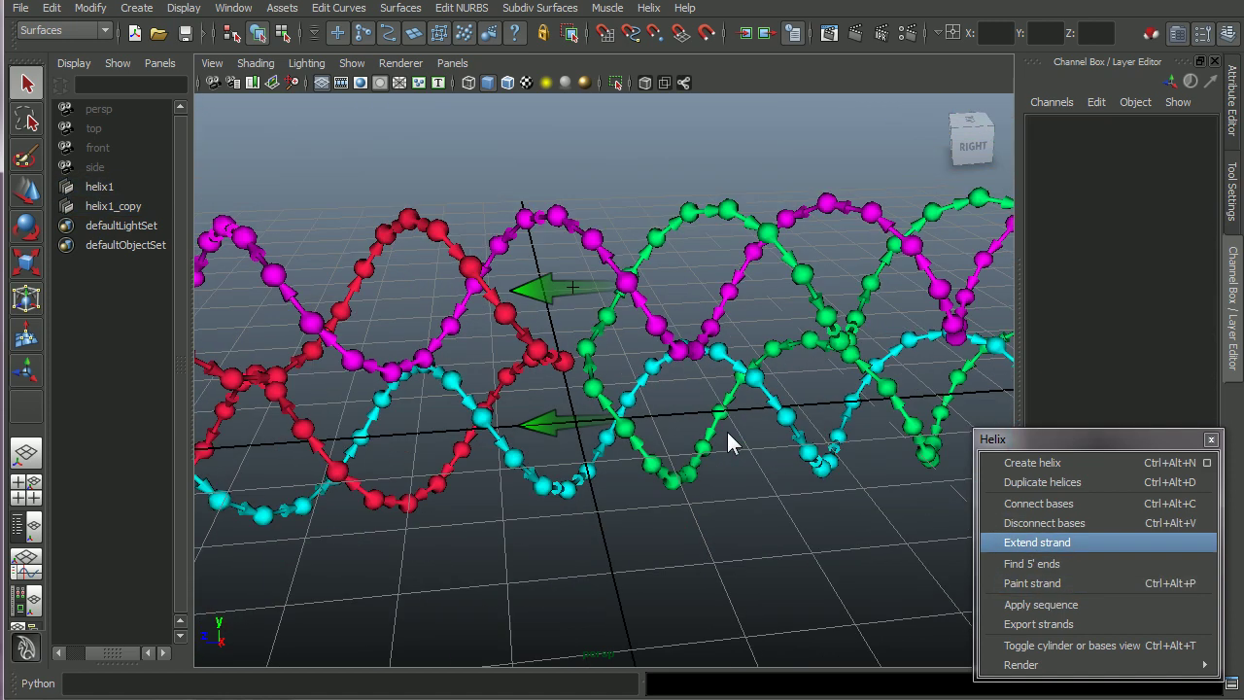
left_click_drag(729, 442, 595, 331, "alt")
left_click(595, 331)
scroll(588, 350, "up", 5)
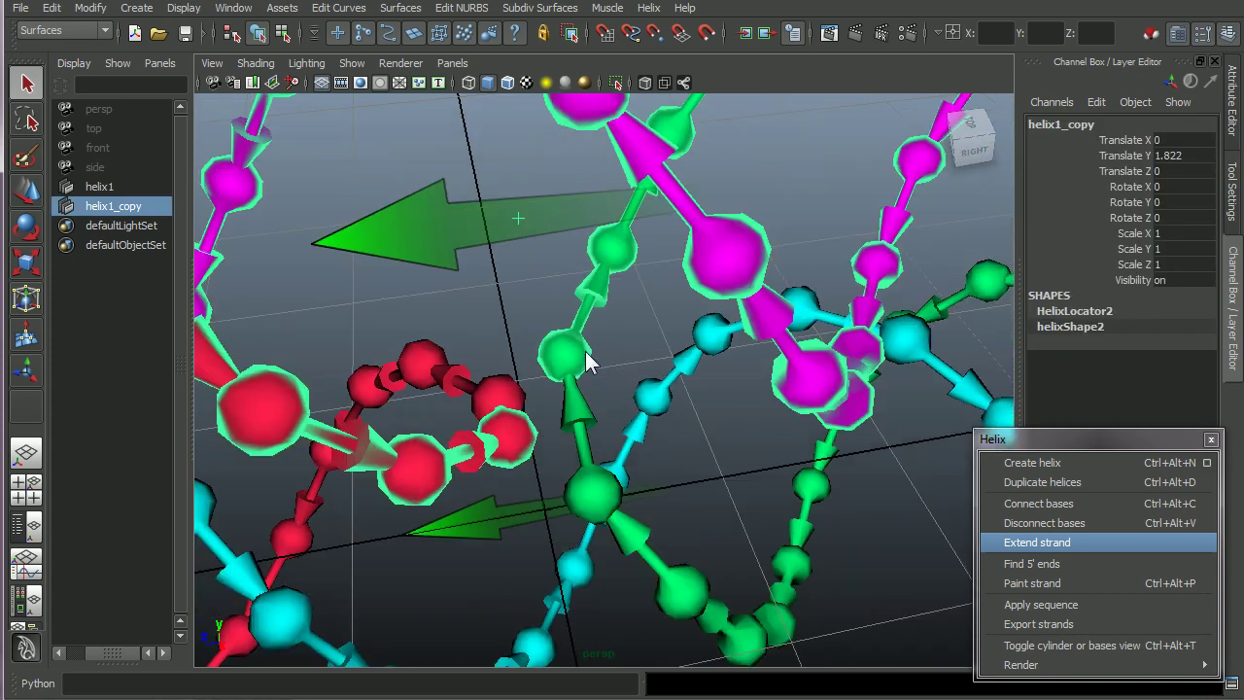
Move helix1_copy into alignment with helix1
key("w")
left_click_drag(519, 221, 576, 331)
scroll(645, 477, "down", 3)
left_click(687, 500)
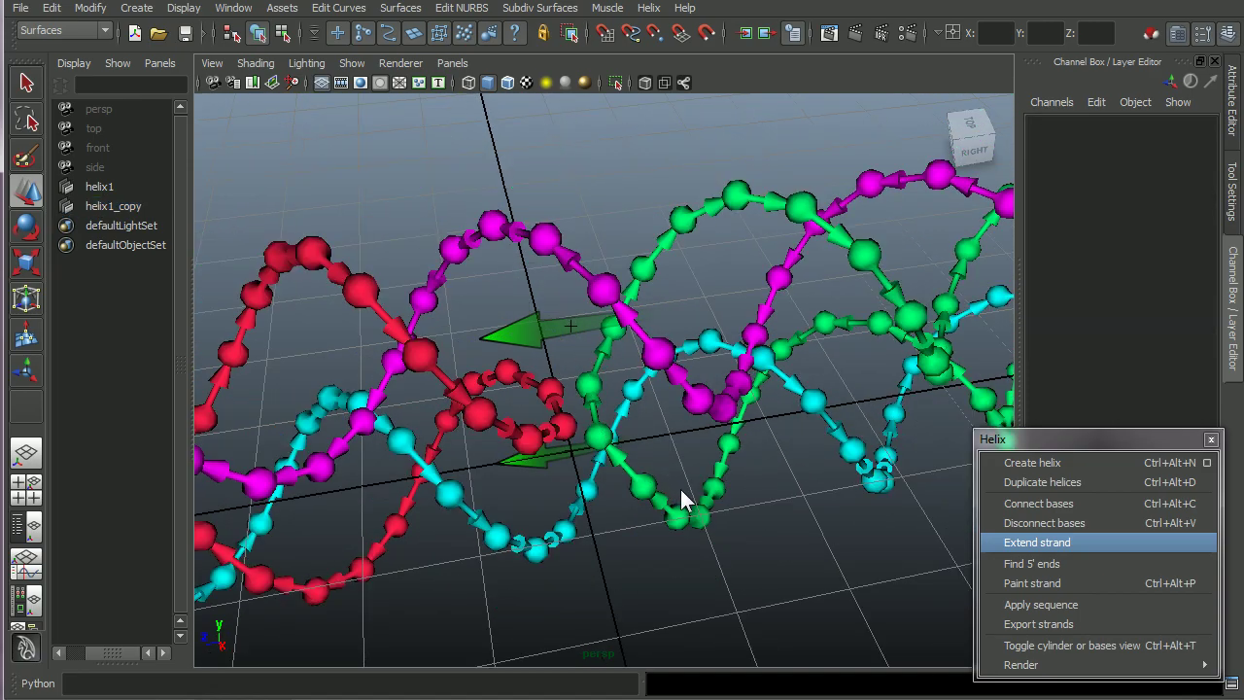
Rotate helix1 about 5.5 degrees around Z (rotate -0.142, 0.123, 5.513)
left_click_drag(687, 500, 793, 432, "alt")
left_click(620, 416)
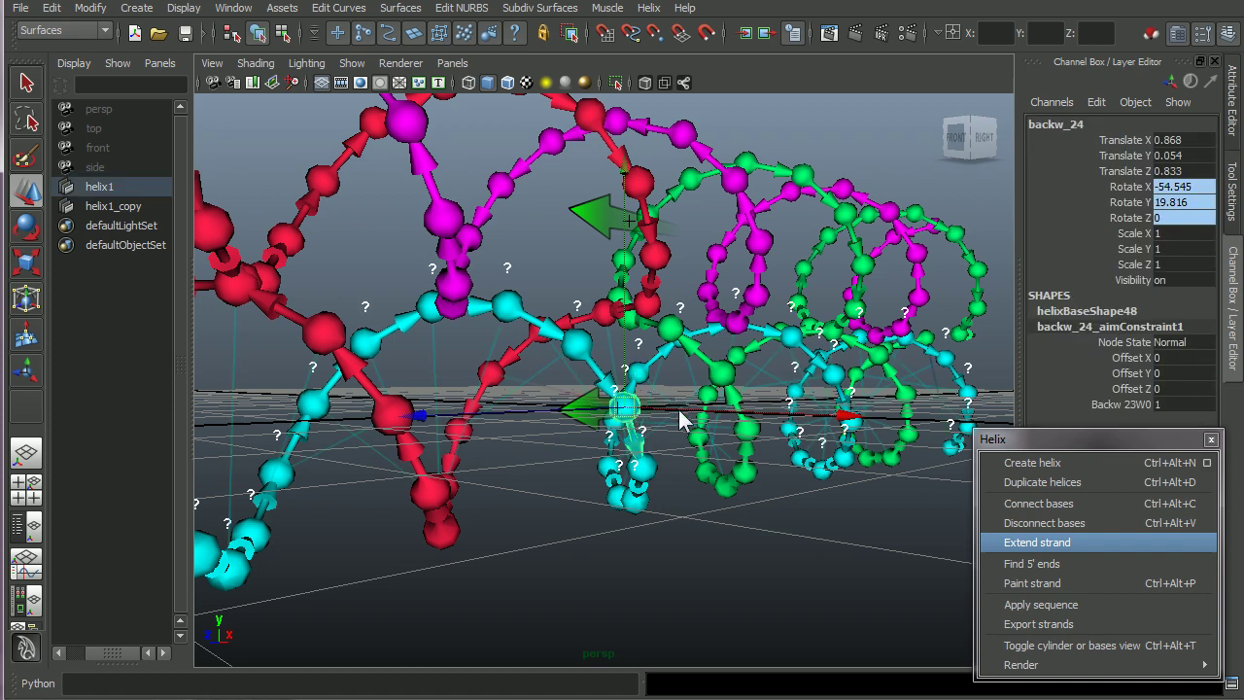
left_click_drag(641, 381, 593, 414, "alt")
key("Up")
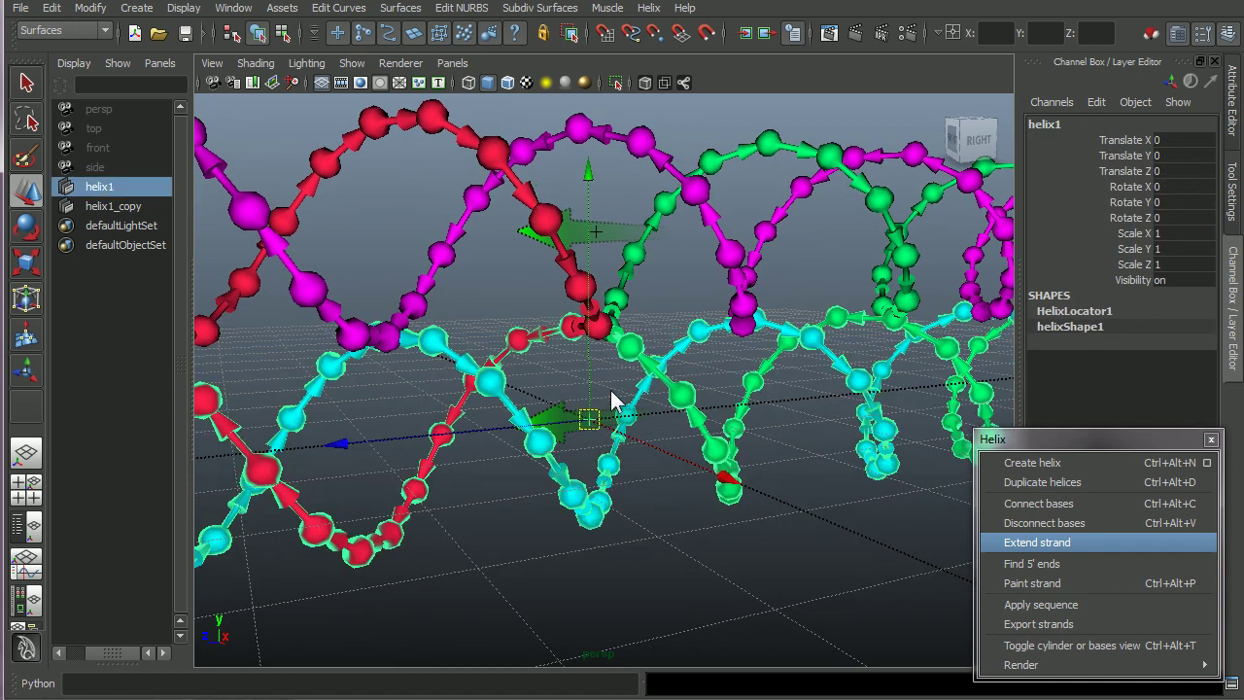
key("e")
left_click_drag(807, 307, 765, 249)
mouse_move(632, 398)
left_mouse_down("alt")
mouse_move(644, 403)
mouse_move(613, 406)
left_mouse_up("alt")
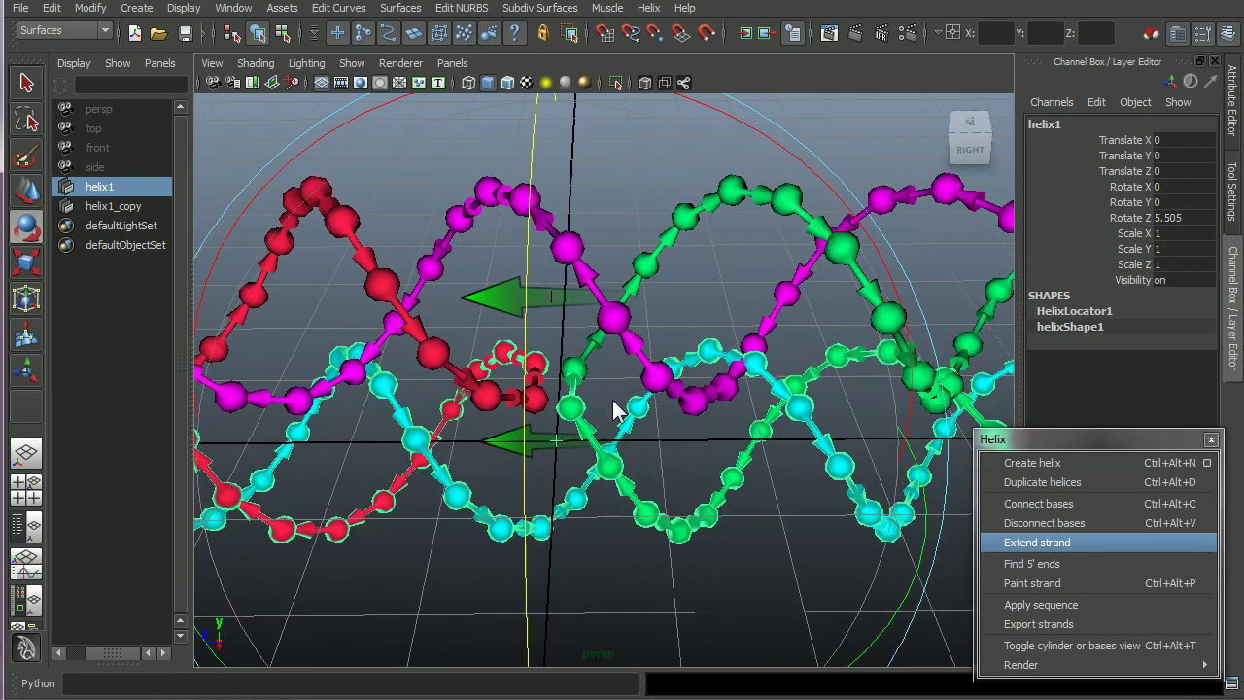
scroll(604, 351, "down", 5)
left_click(603, 347)
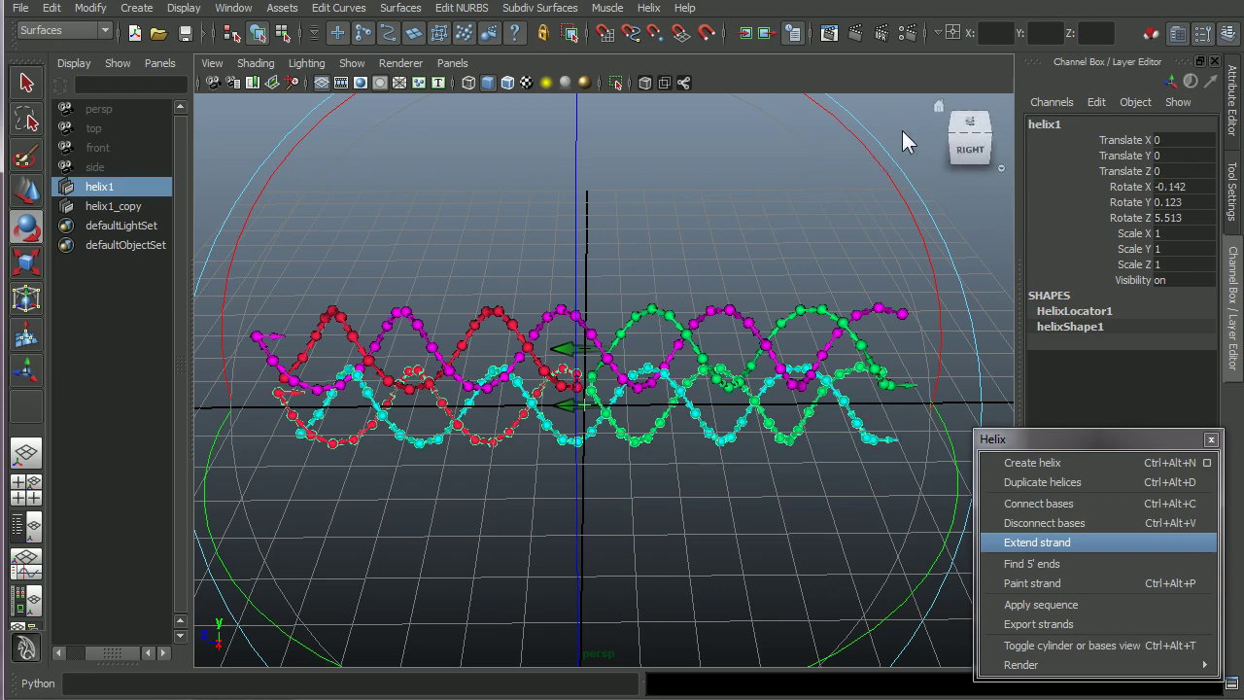
left_click(977, 248)
left_click_drag(609, 452, 545, 439, "alt")
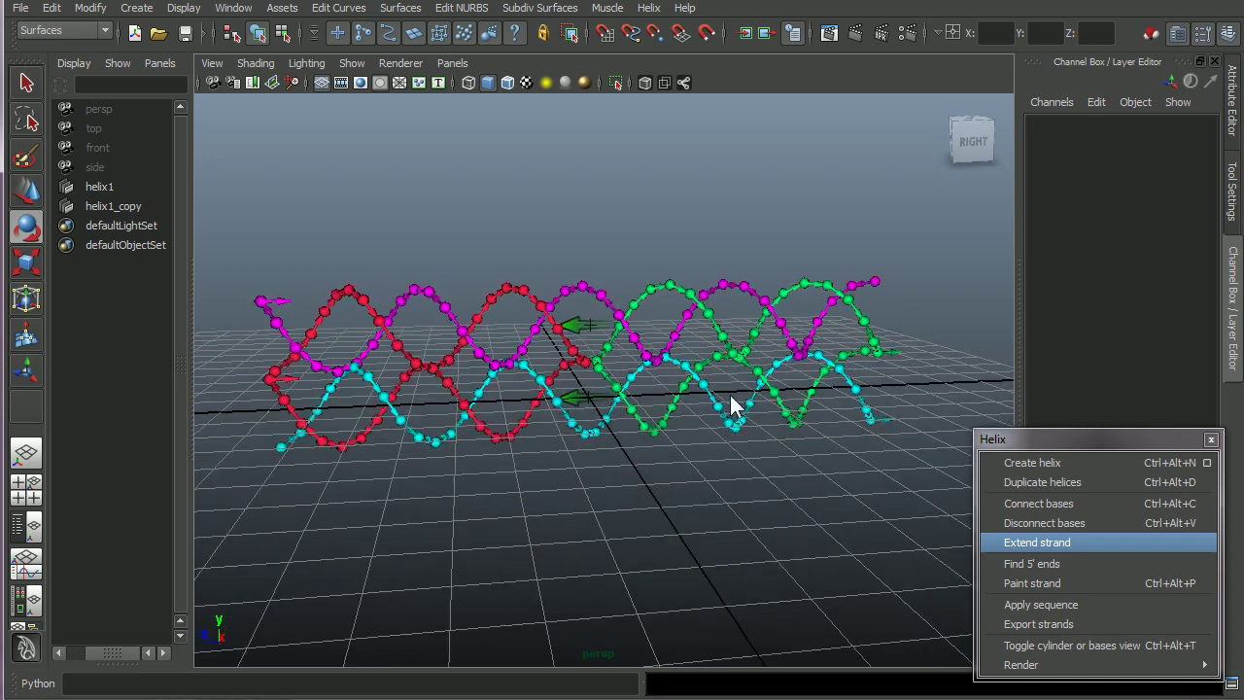